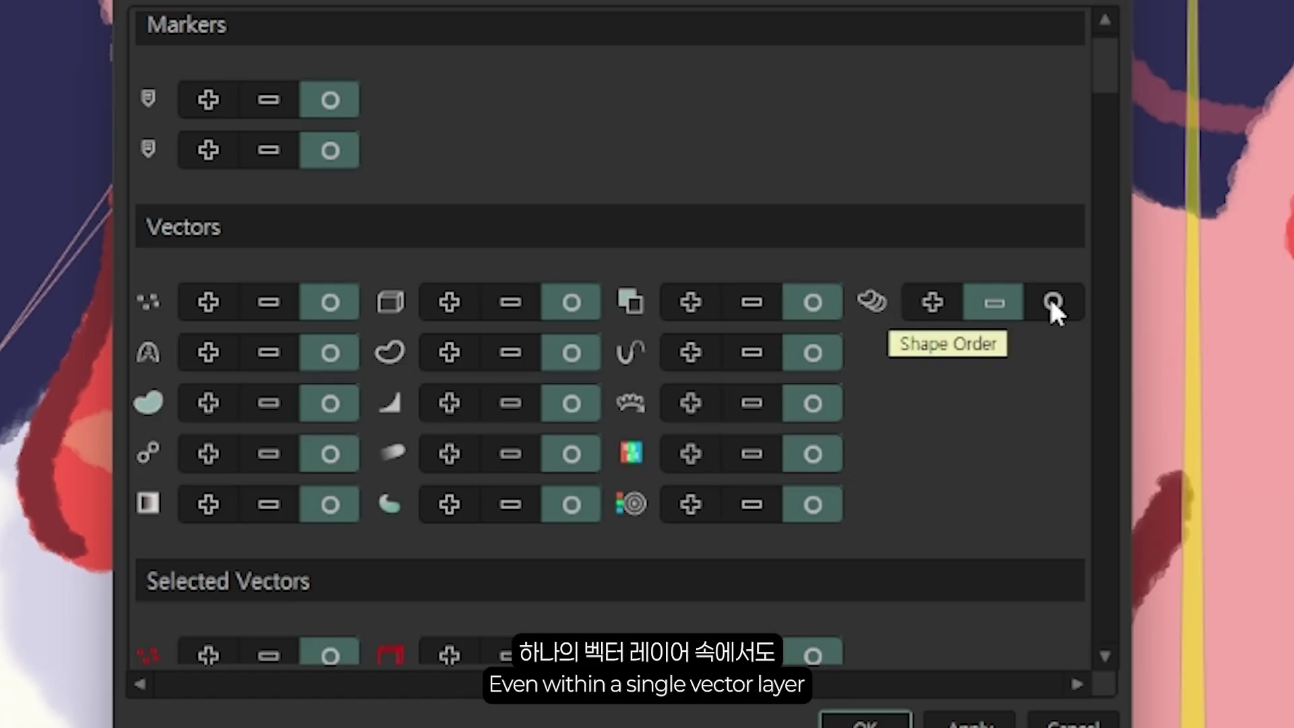
Reshape the hair back and hair layers with the Magnet tool for the head ud Smart Bone action
left_click(705, 356)
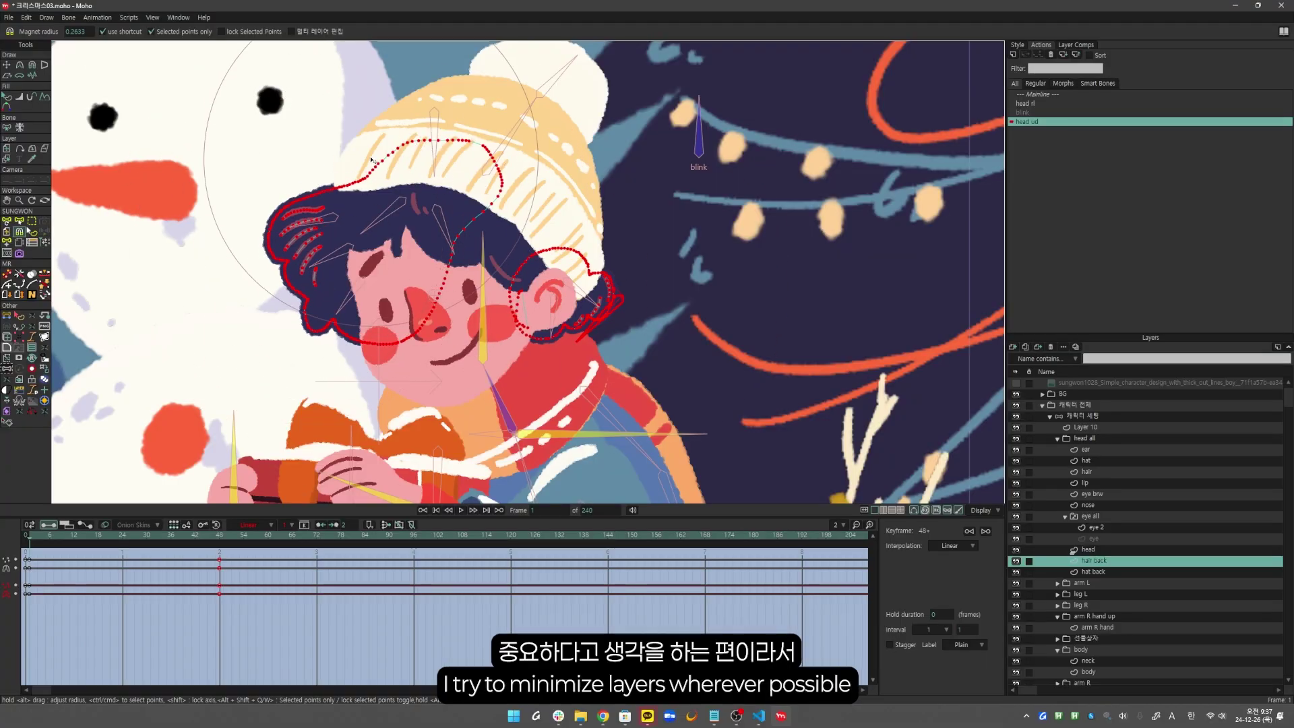
left_click(398, 244)
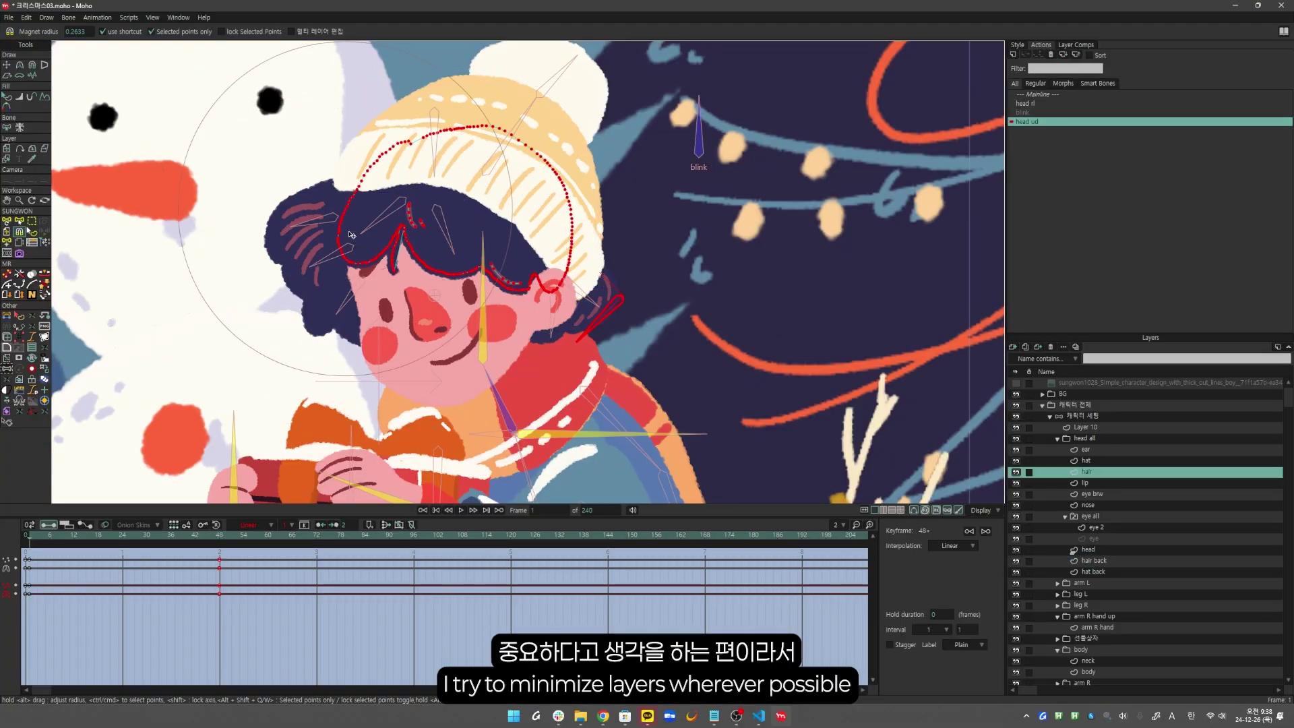
scroll(424, 307, "up", 3)
left_click(422, 283)
scroll(452, 369, "up", 5)
scroll(451, 369, "down", 5)
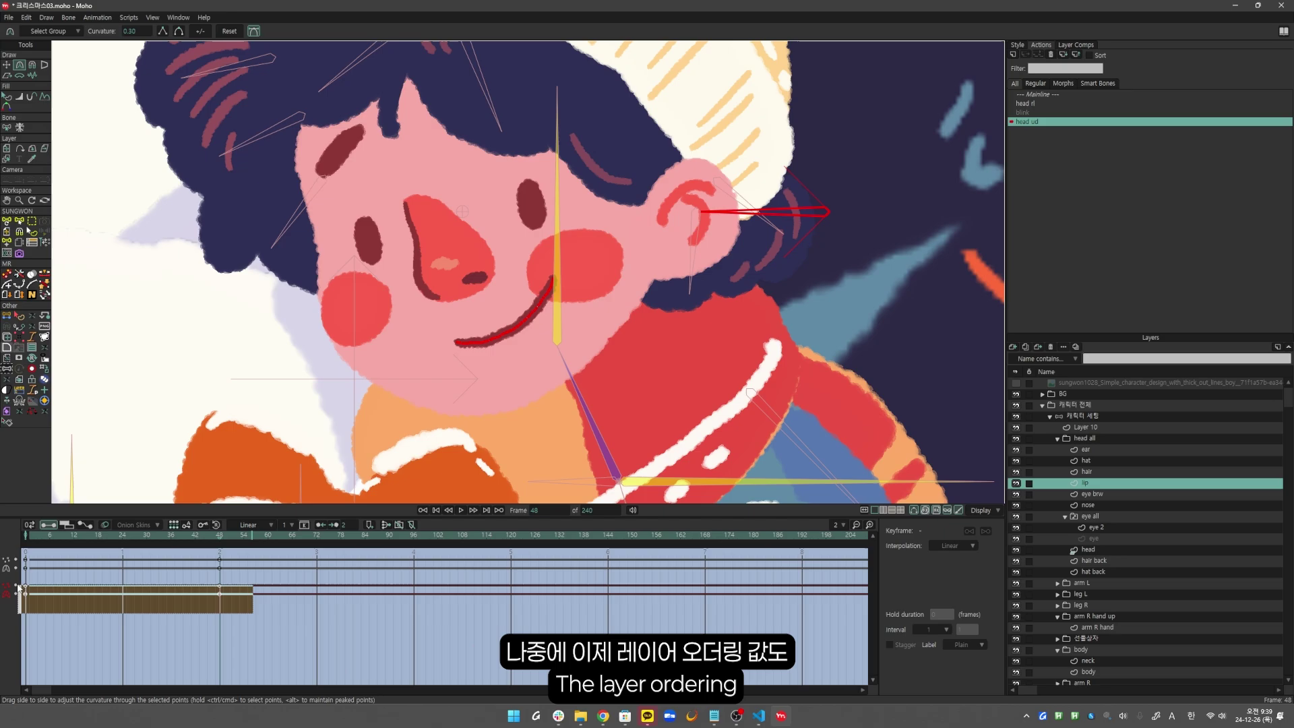
Adjust the curvature of the mouth's upper end on the lip layer at frame 48 and undo the last change
left_click(540, 307)
key("c")
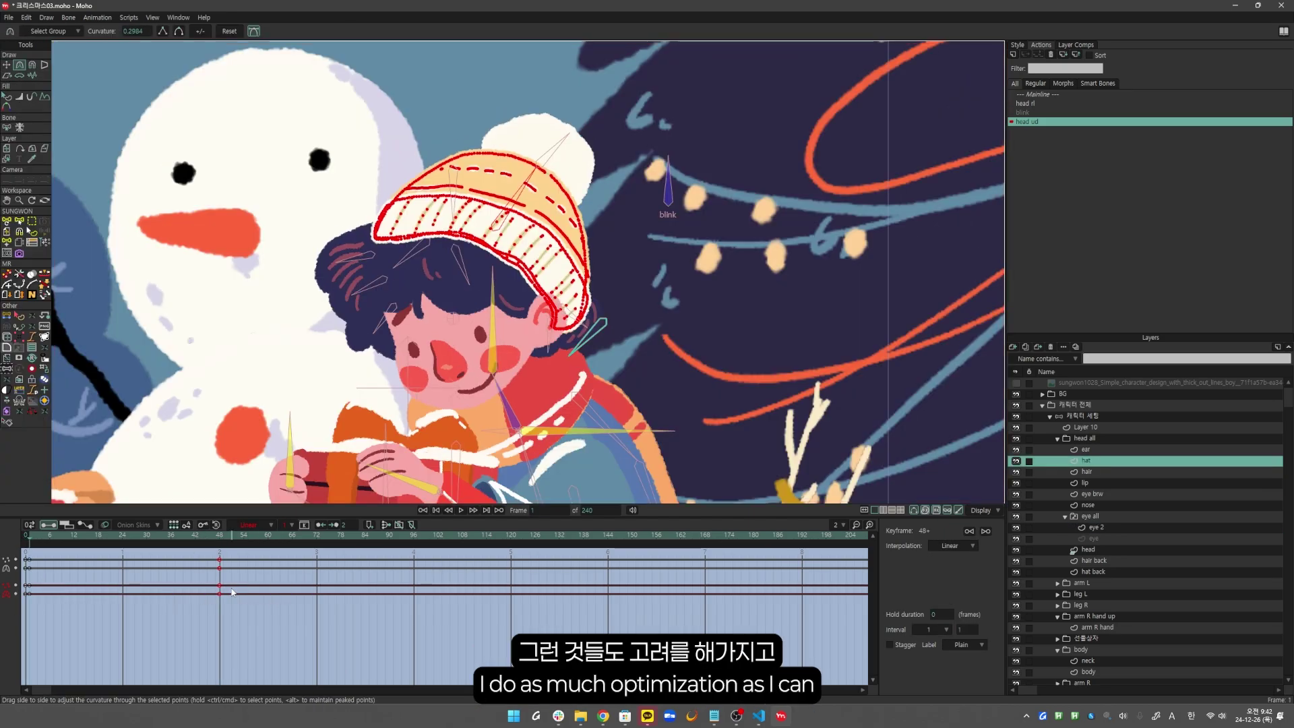
key("ctrl+z")
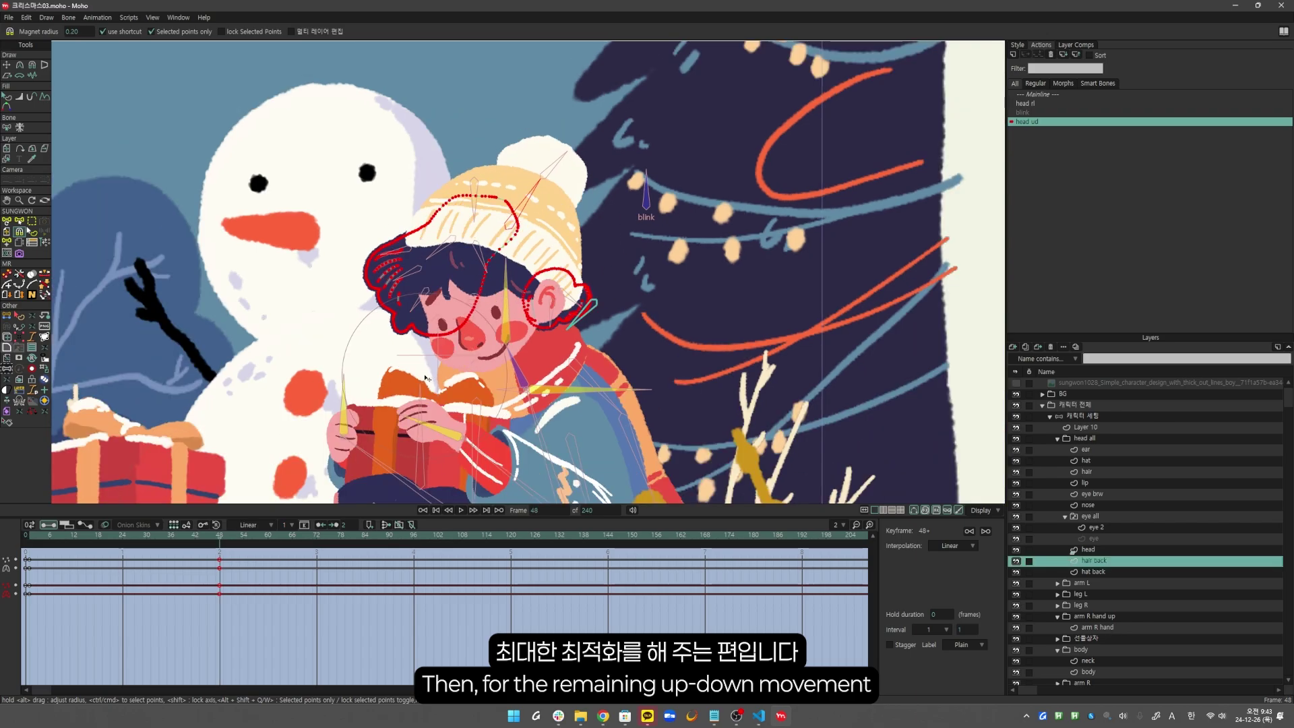
Select the eyebrow points on the head layer at frame 96 of the head ud action
scroll(432, 318, "up", 4)
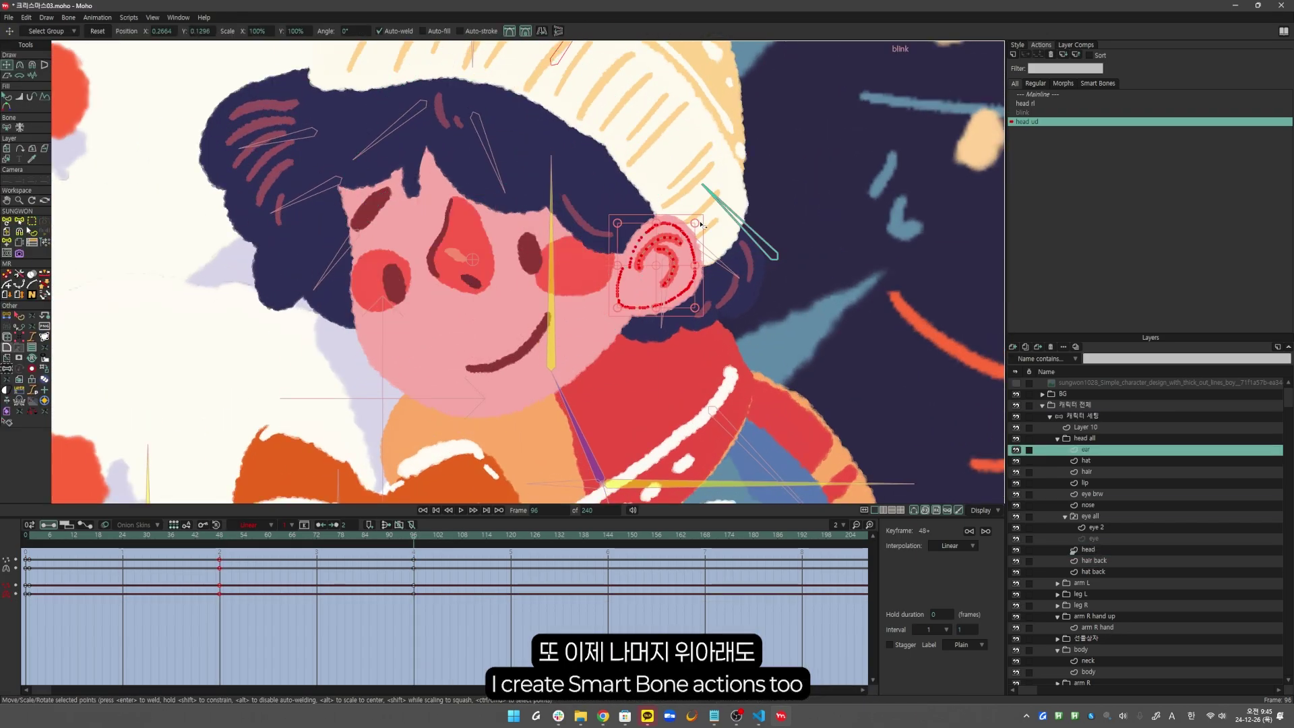
scroll(701, 224, "down", 4)
key("g")
left_click(494, 284, "ctrl+alt")
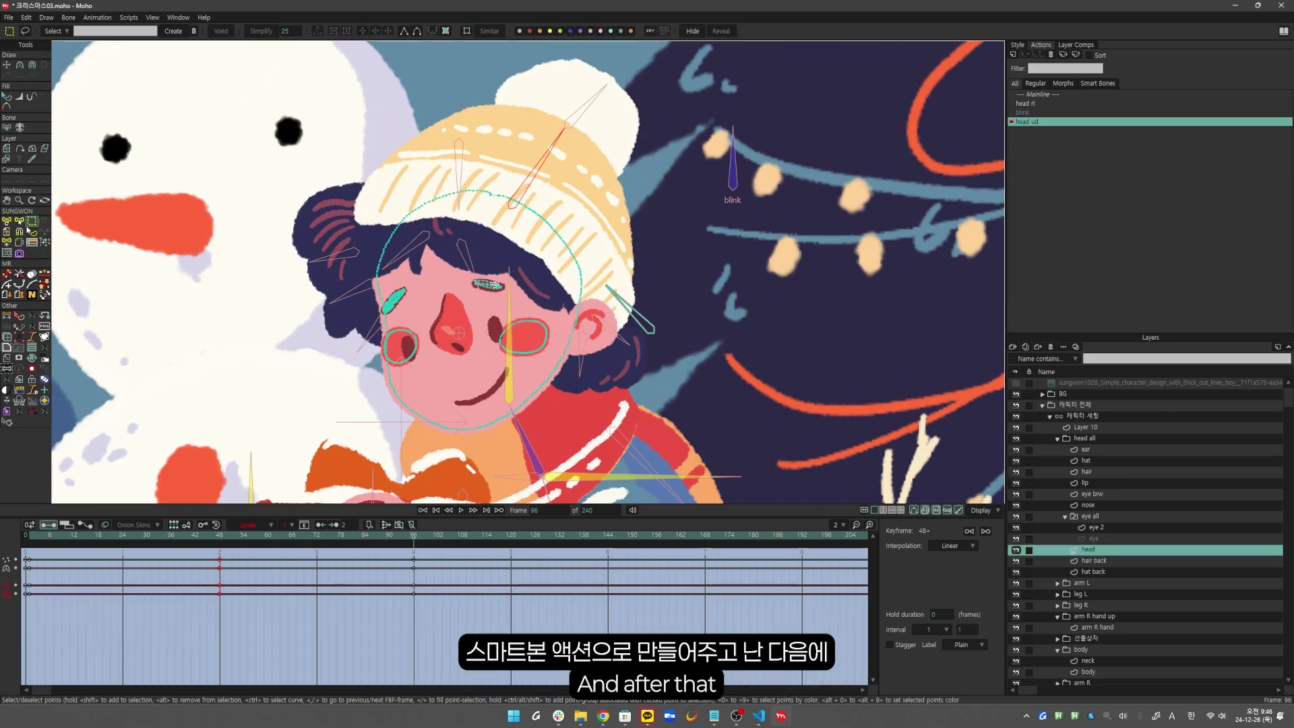
scroll(494, 284, "up", 3)
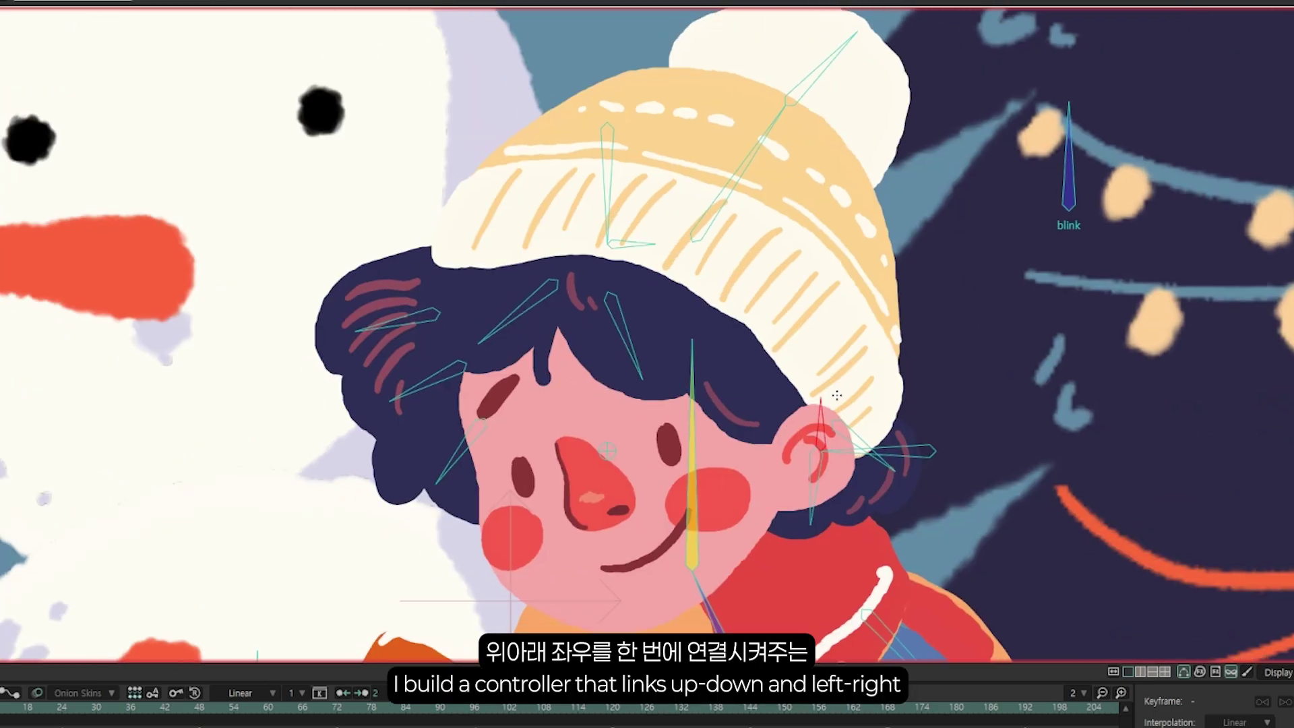
Assign a position control bone to the head ud bone and move the face controller sideways to test the head turn
left_click(642, 254)
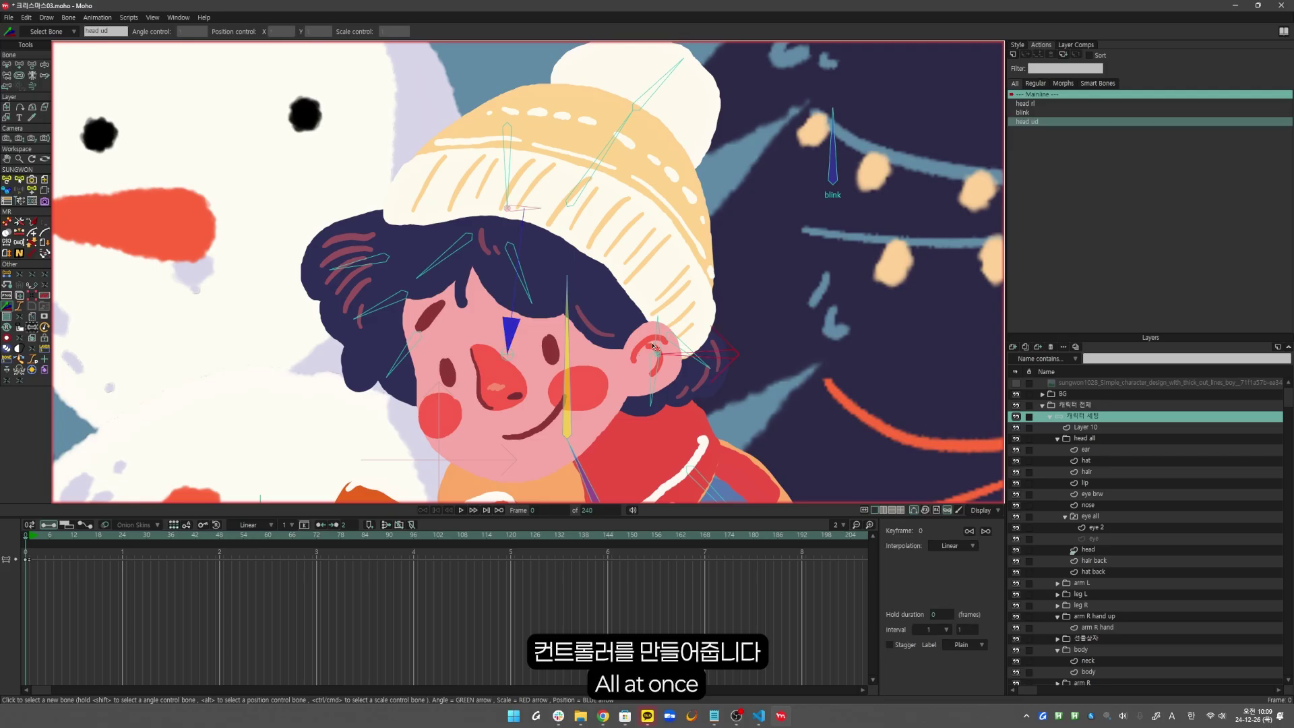
left_click_drag(517, 352, 401, 343)
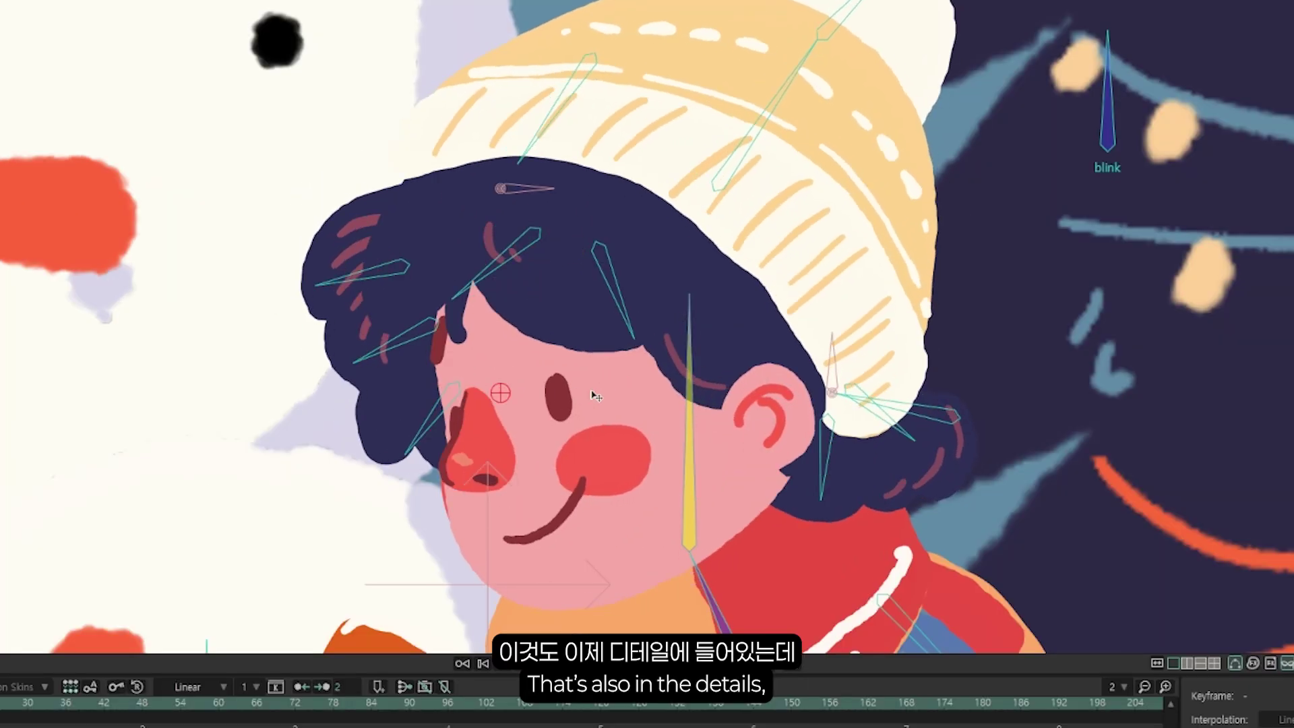
left_click_drag(430, 402, 630, 439)
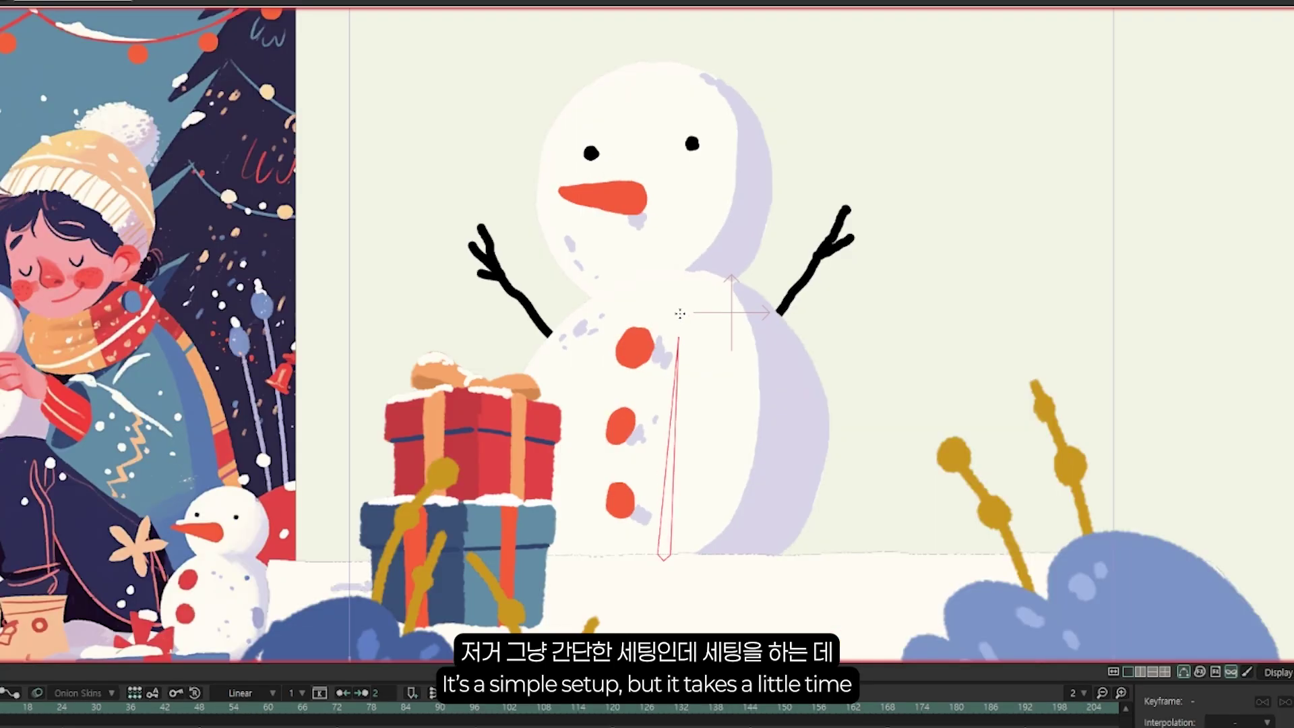
Add a bone reaching up into the snowman's head and move the face control bone to test the nose
left_click_drag(680, 313, 658, 237)
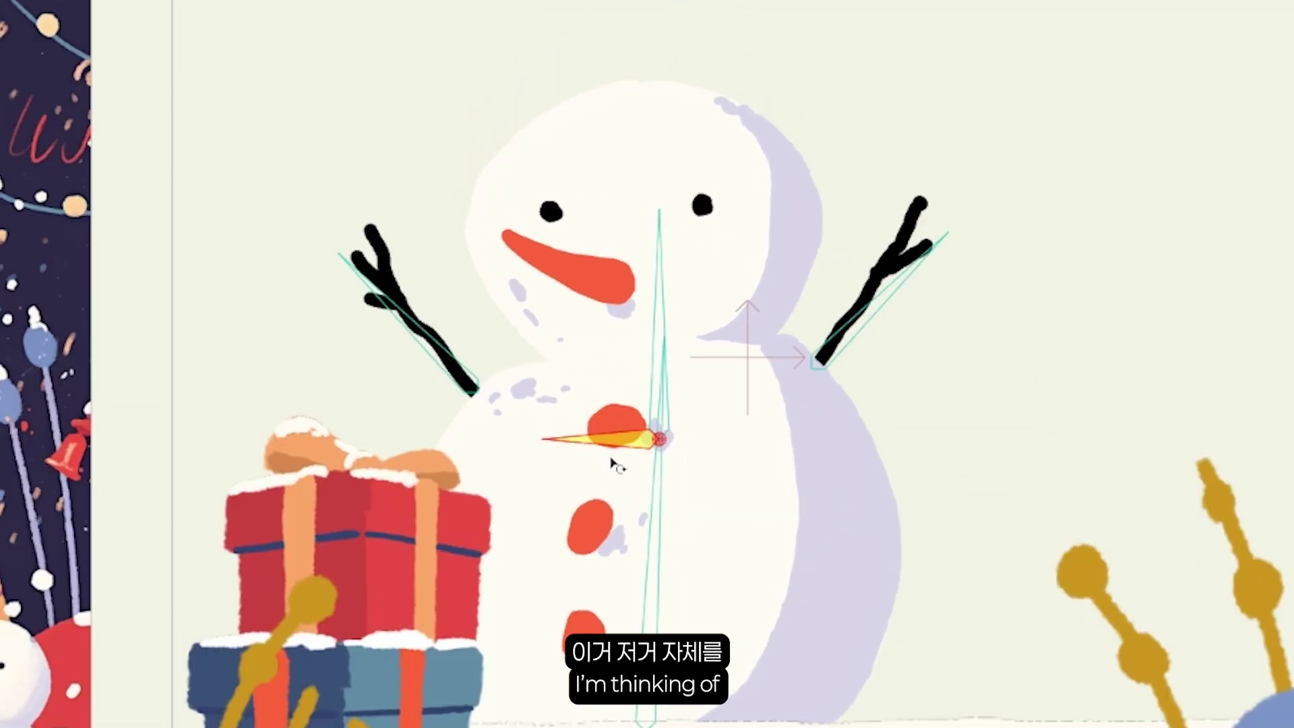
left_click_drag(615, 462, 590, 351)
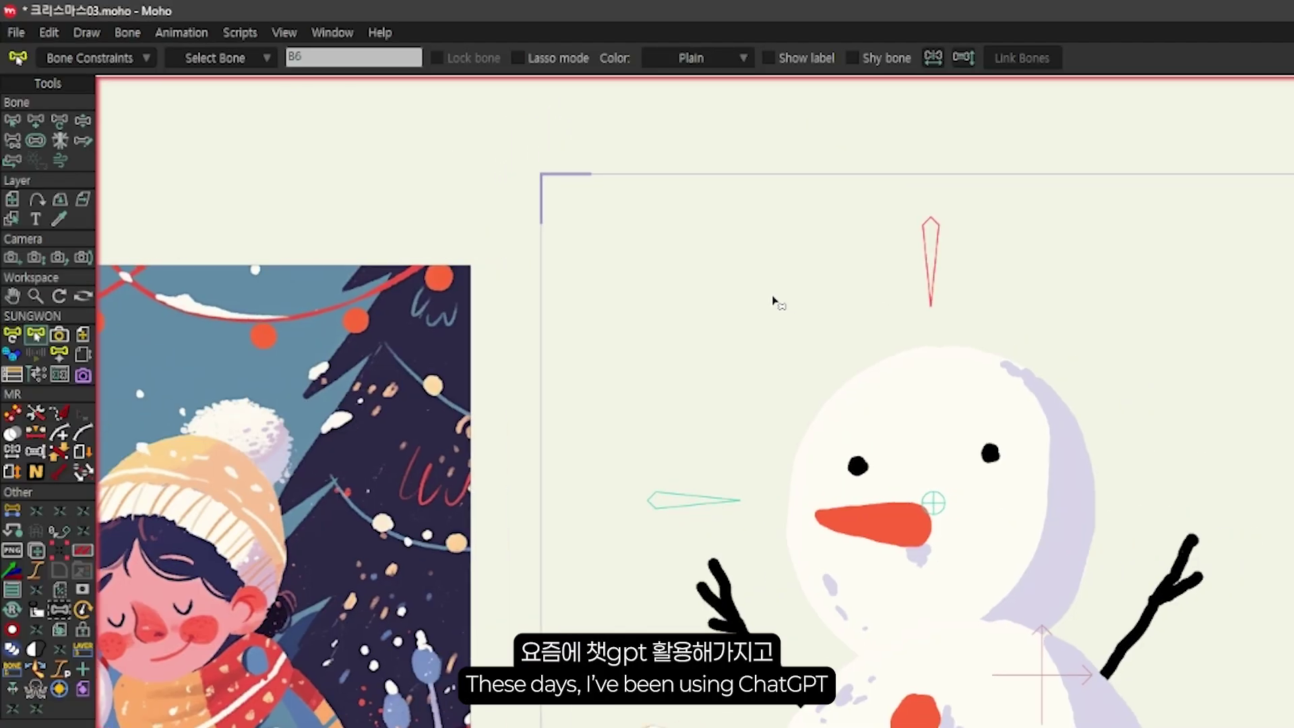
Open the bone constraints of bone B6 above the snowman's head
left_click(91, 59)
left_click(50, 113)
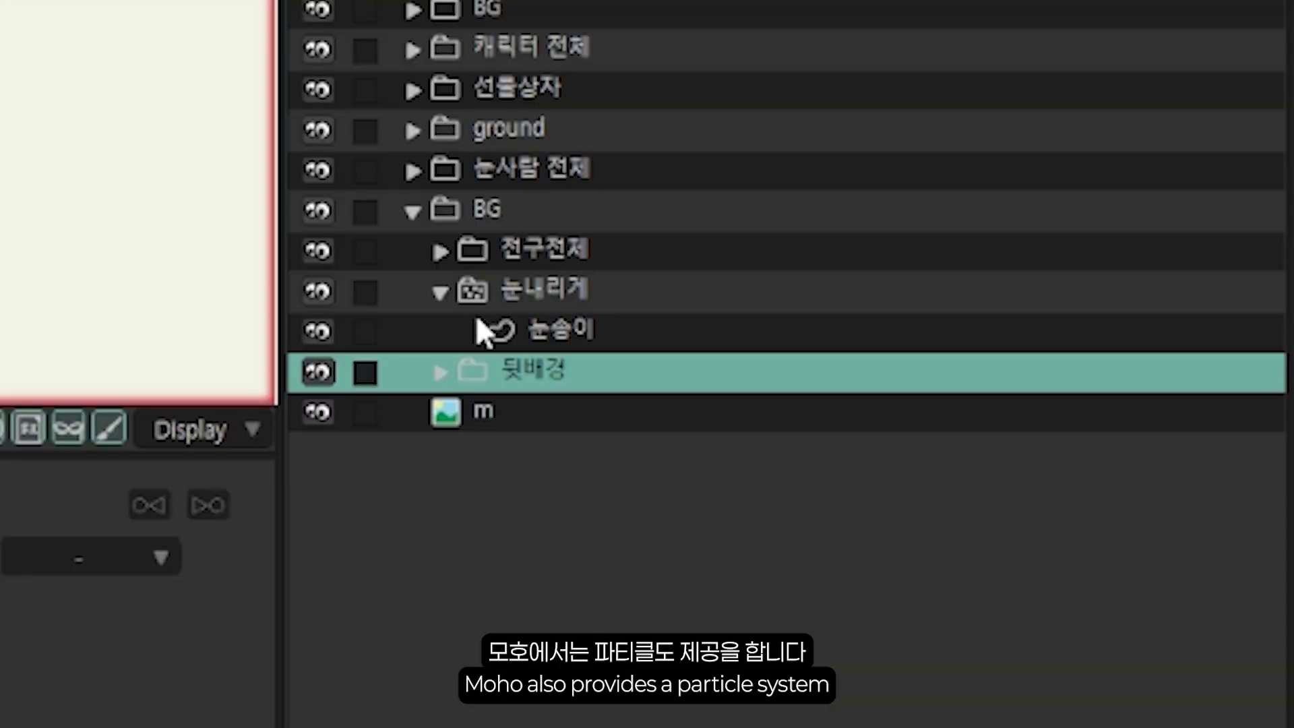
Set the 눈내리게 layer's particle velocity spread and acceleration rate to 0, direction to 284.5° and spread to 15°, and adjust its velocity and source width
left_click(458, 297)
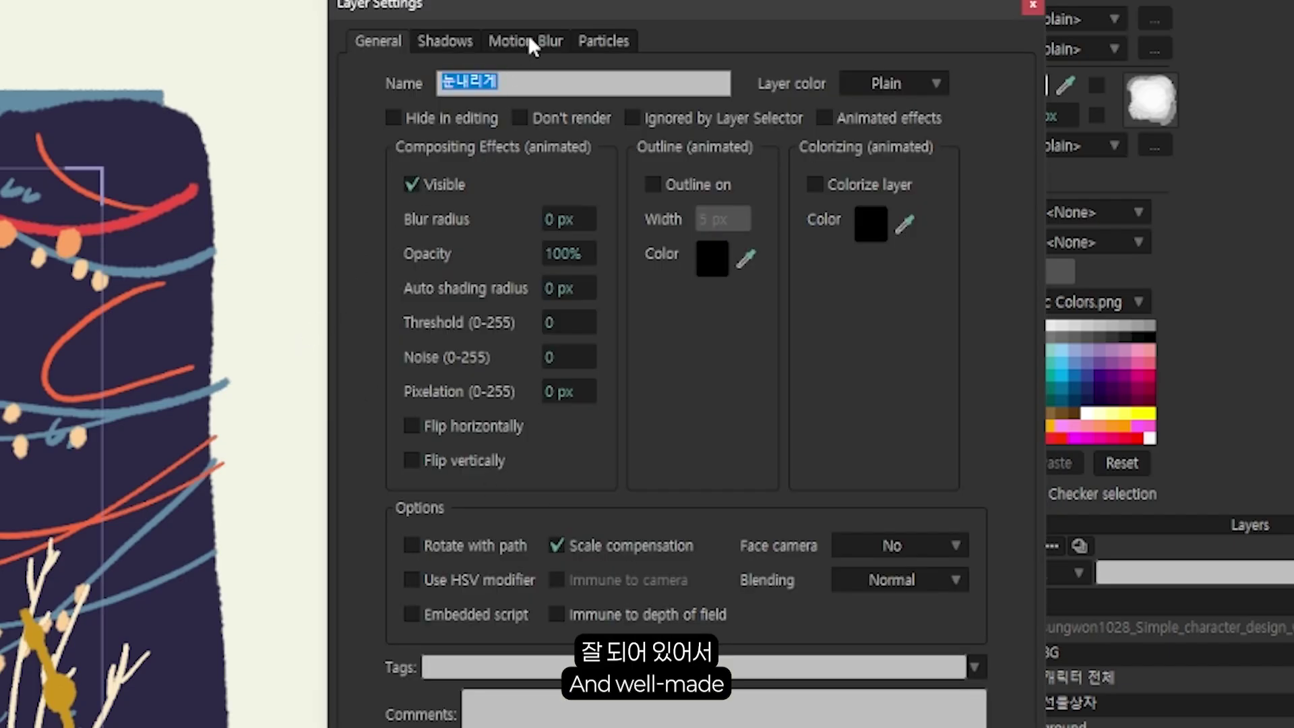
left_click(603, 41)
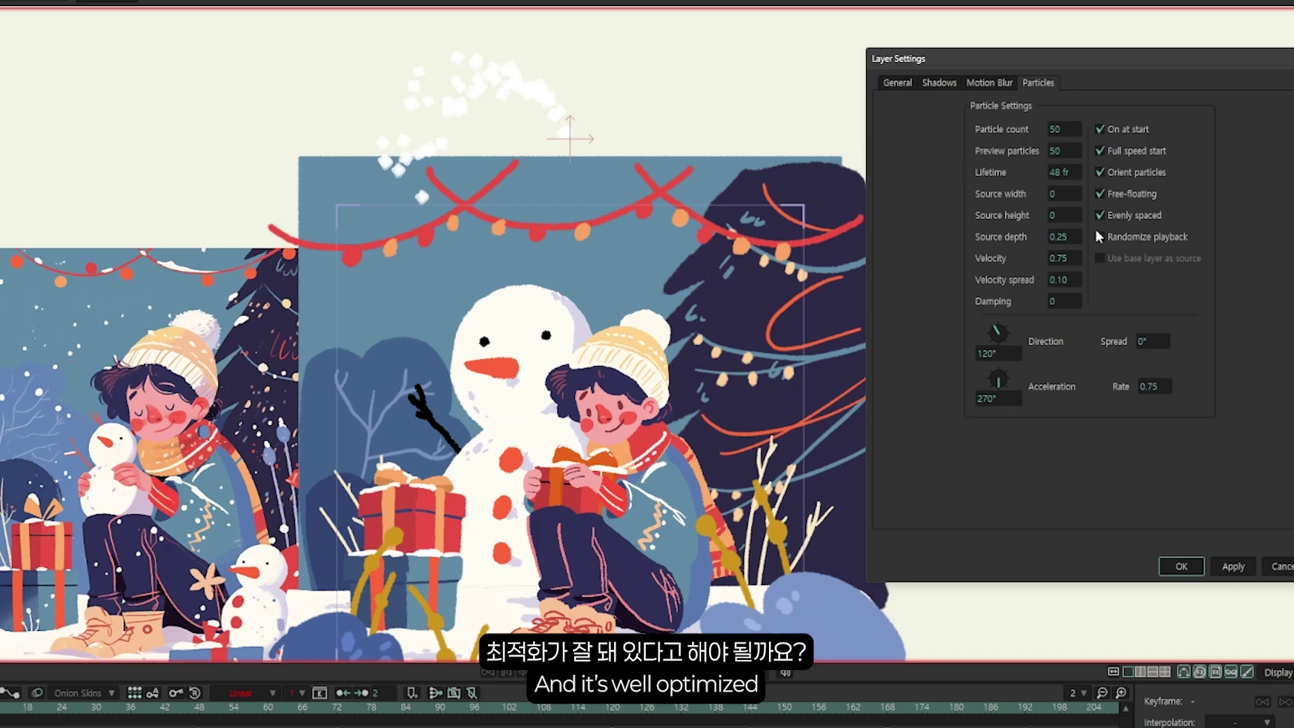
left_click(1072, 259)
type("0")
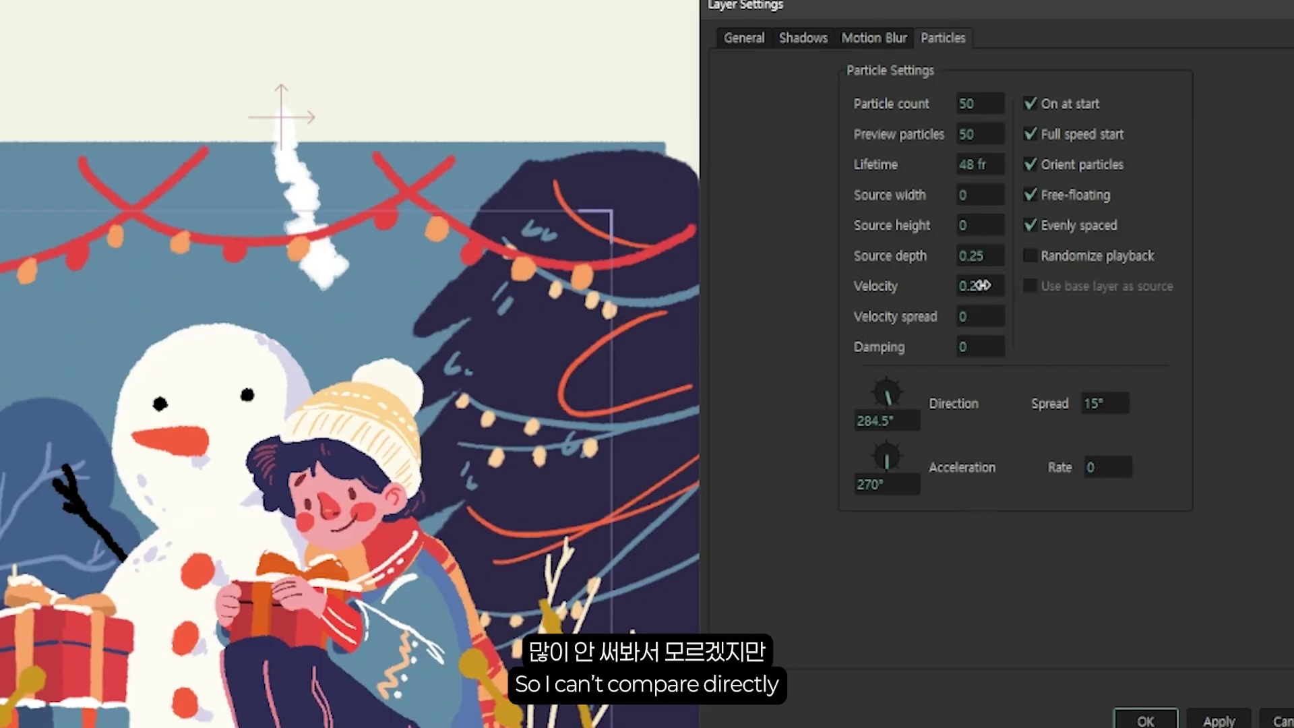
left_click_drag(977, 288, 985, 289)
left_click_drag(978, 194, 995, 230)
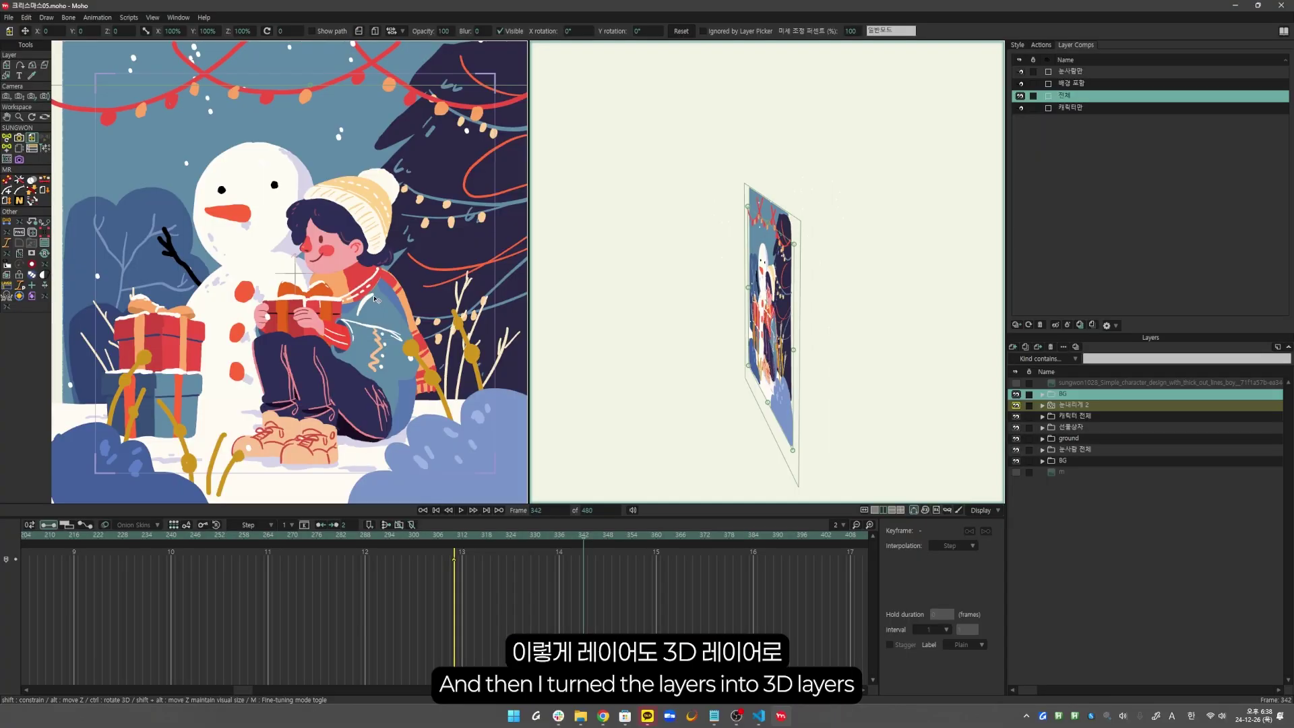
Spread the background, tree, garland, character and bush layers apart in depth to turn the flat scene into 3D layers
left_click_drag(376, 266, 435, 407)
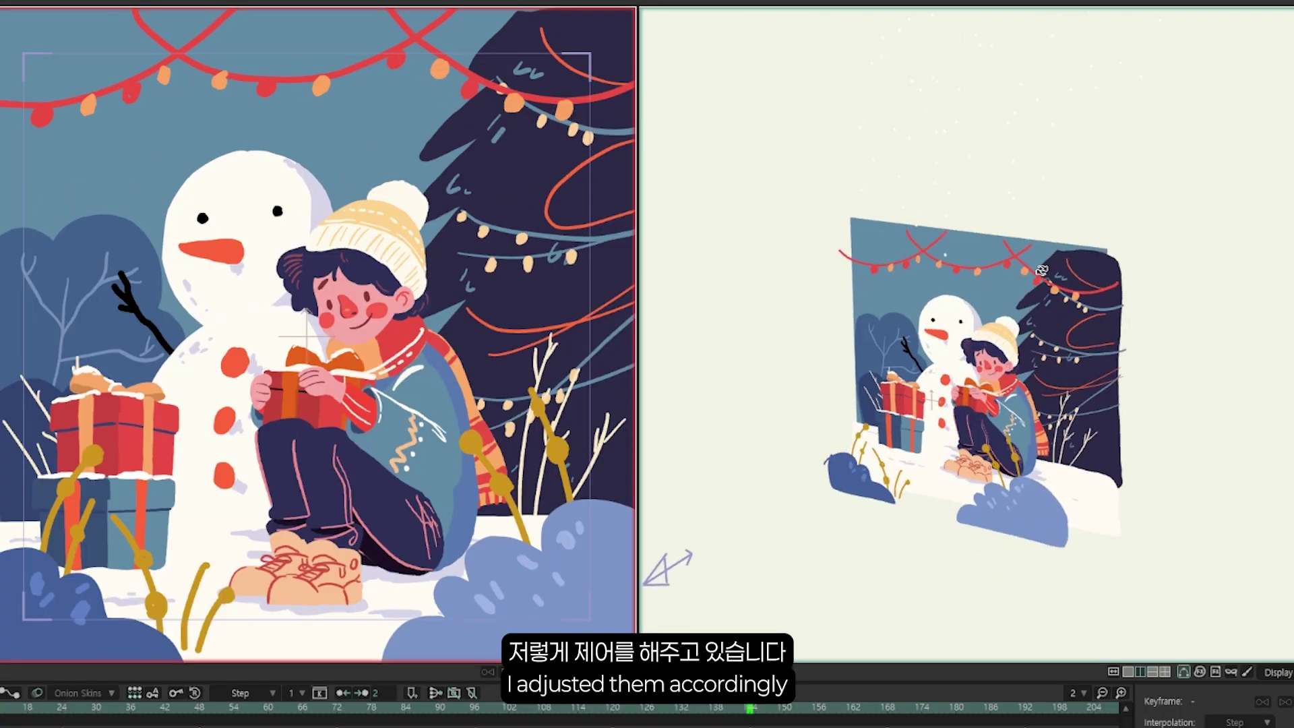
left_click_drag(377, 268, 462, 386)
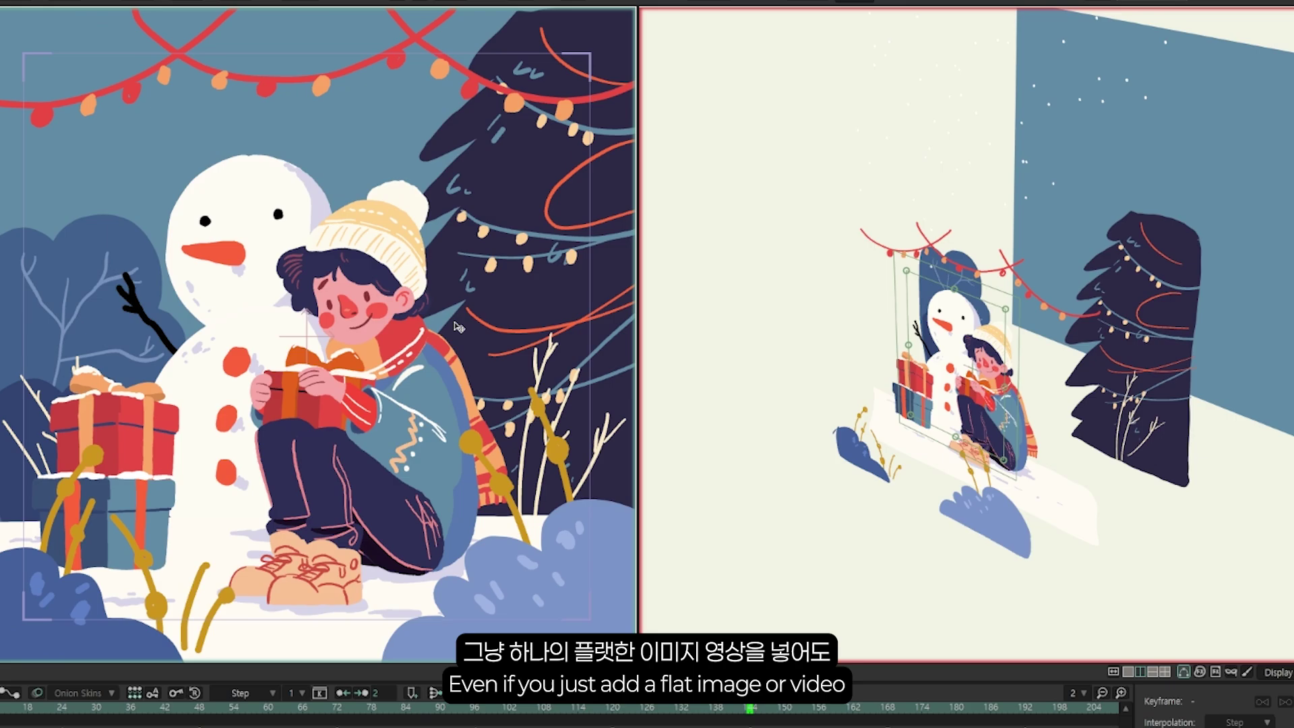
left_click_drag(459, 328, 521, 358)
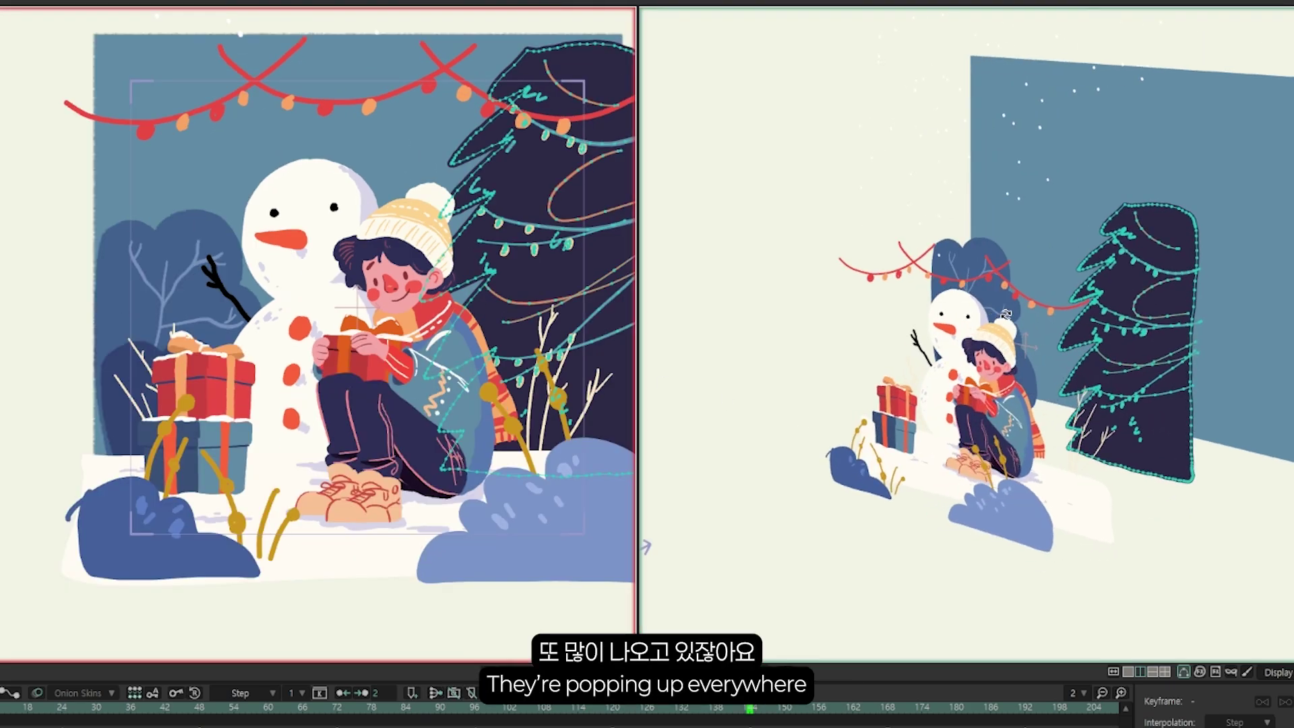
left_click_drag(1242, 621, 1095, 277)
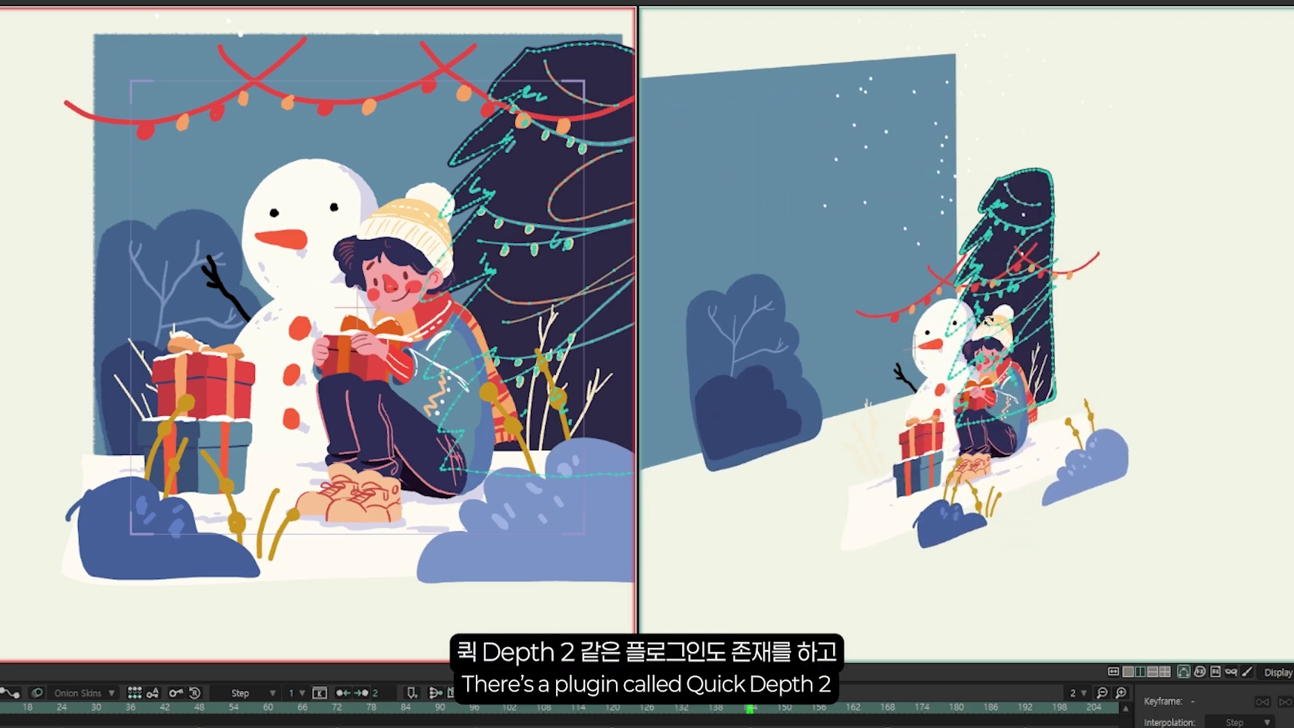
left_click_drag(669, 497, 1200, 523)
Paint short yellow light strokes freehand in the sky beneath the red garlands
left_click_drag(374, 258, 353, 142)
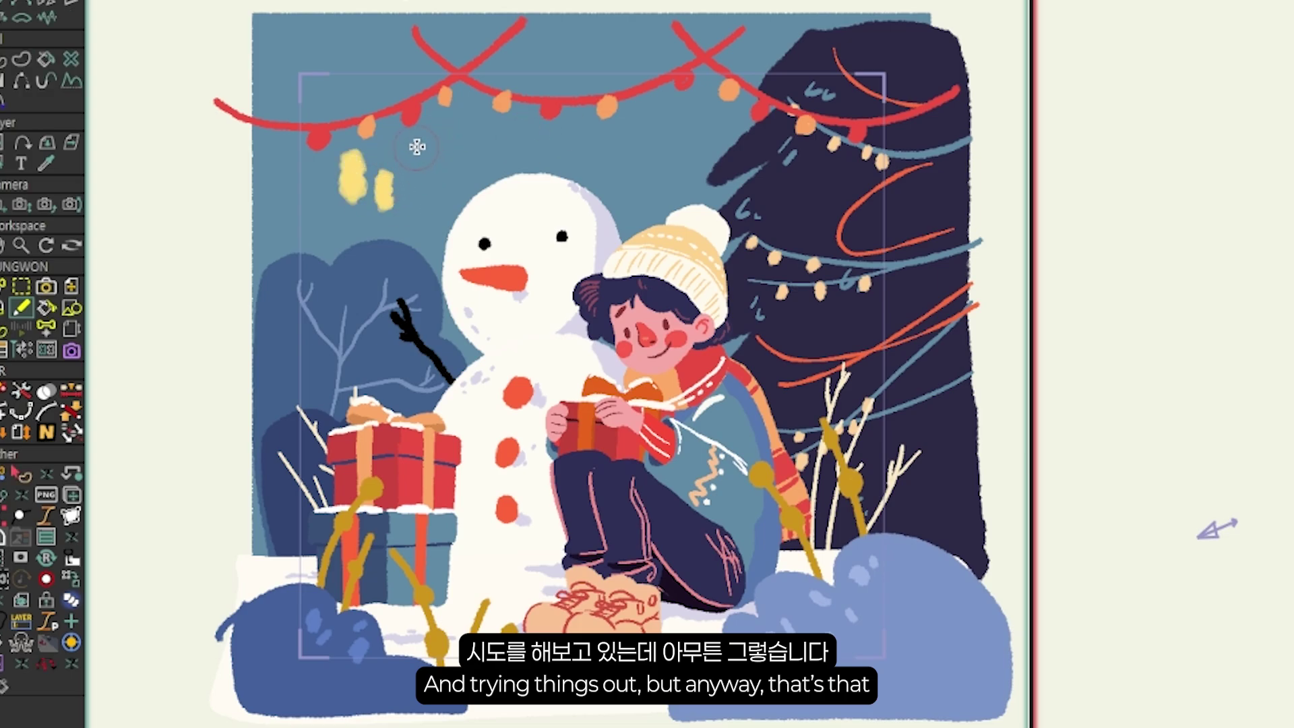
left_click(417, 144)
left_click(646, 165)
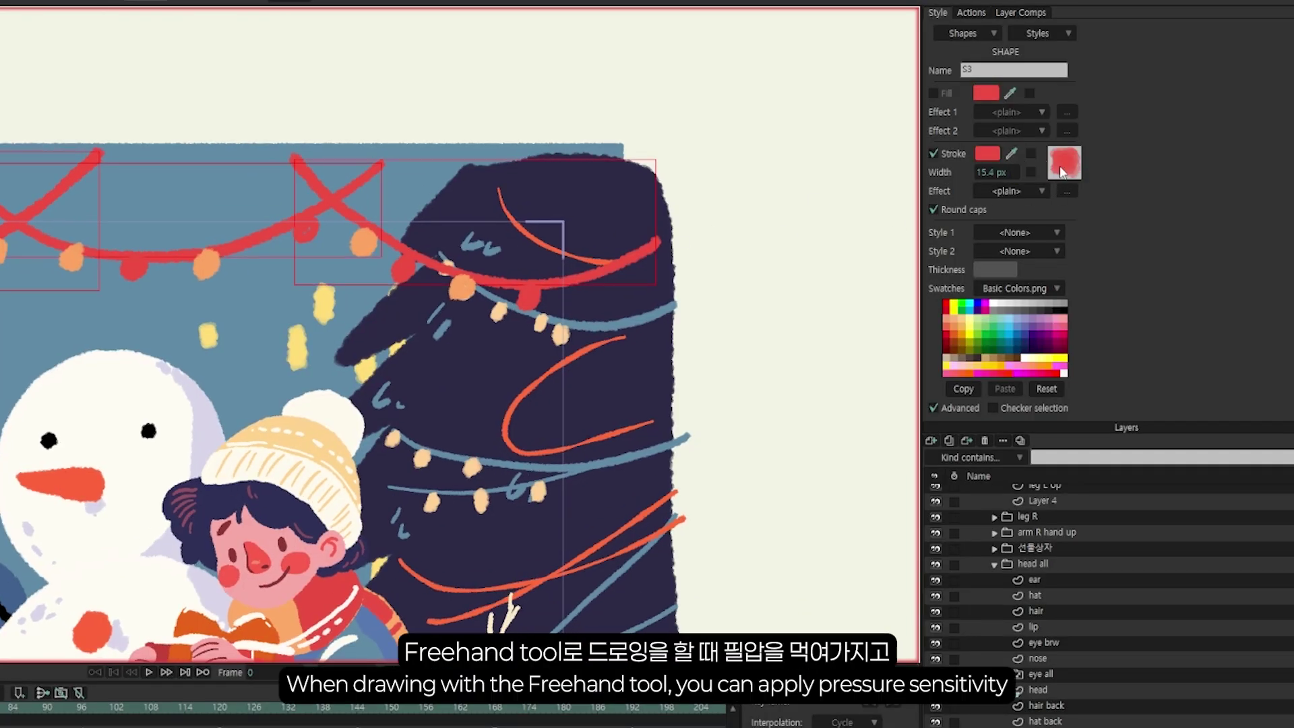
Open the red garland's stroke brush settings and vary the Color Drift along its curve points
left_click(1064, 161)
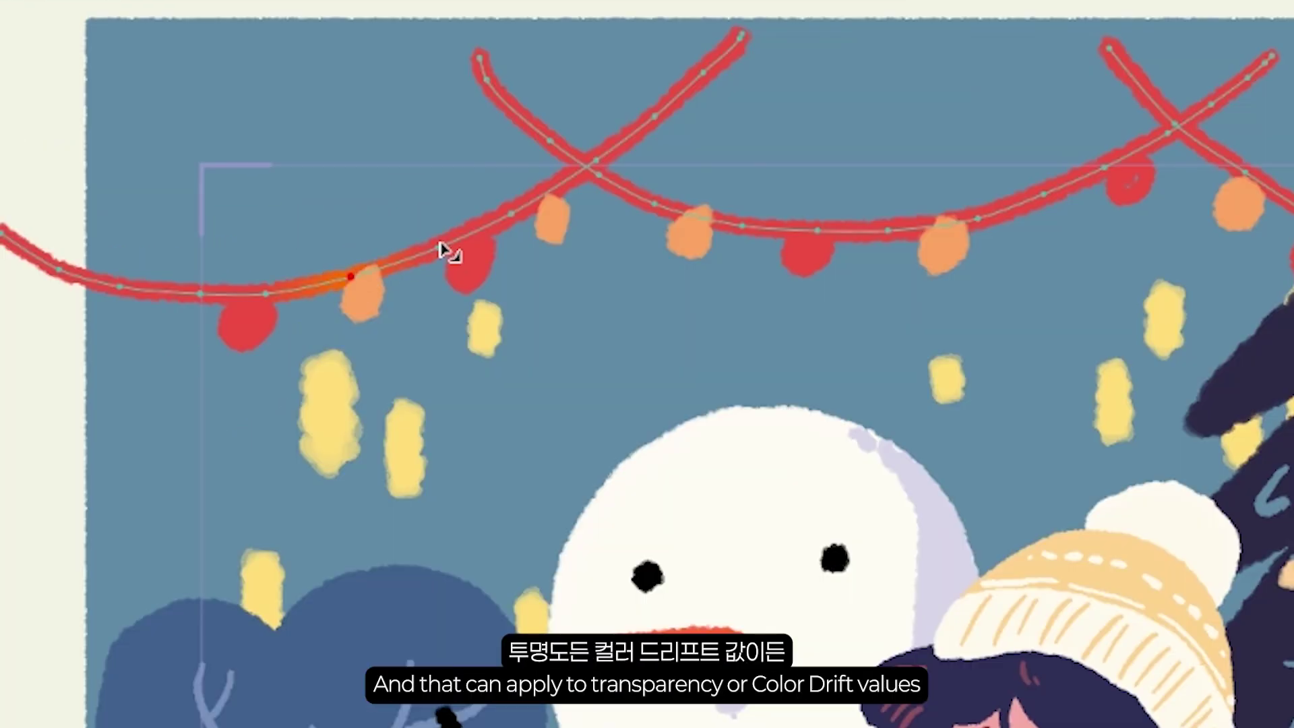
left_click(453, 231)
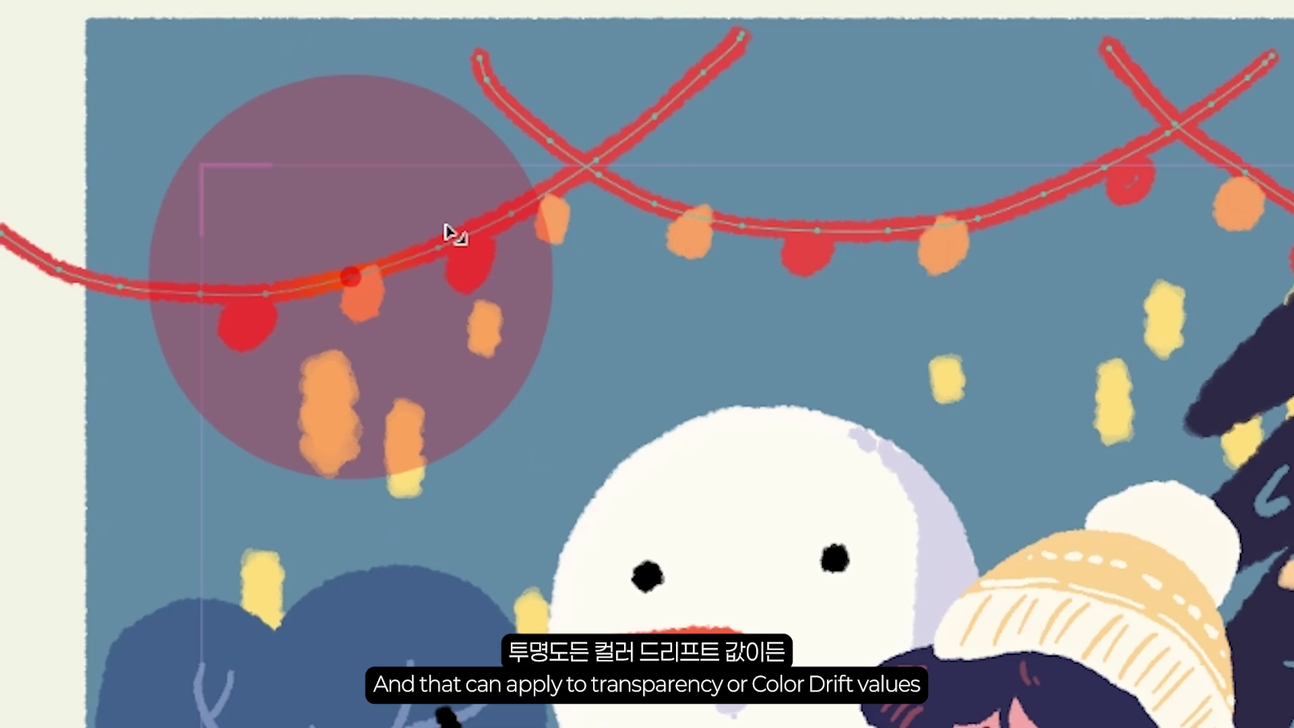
left_click_drag(886, 226, 977, 215)
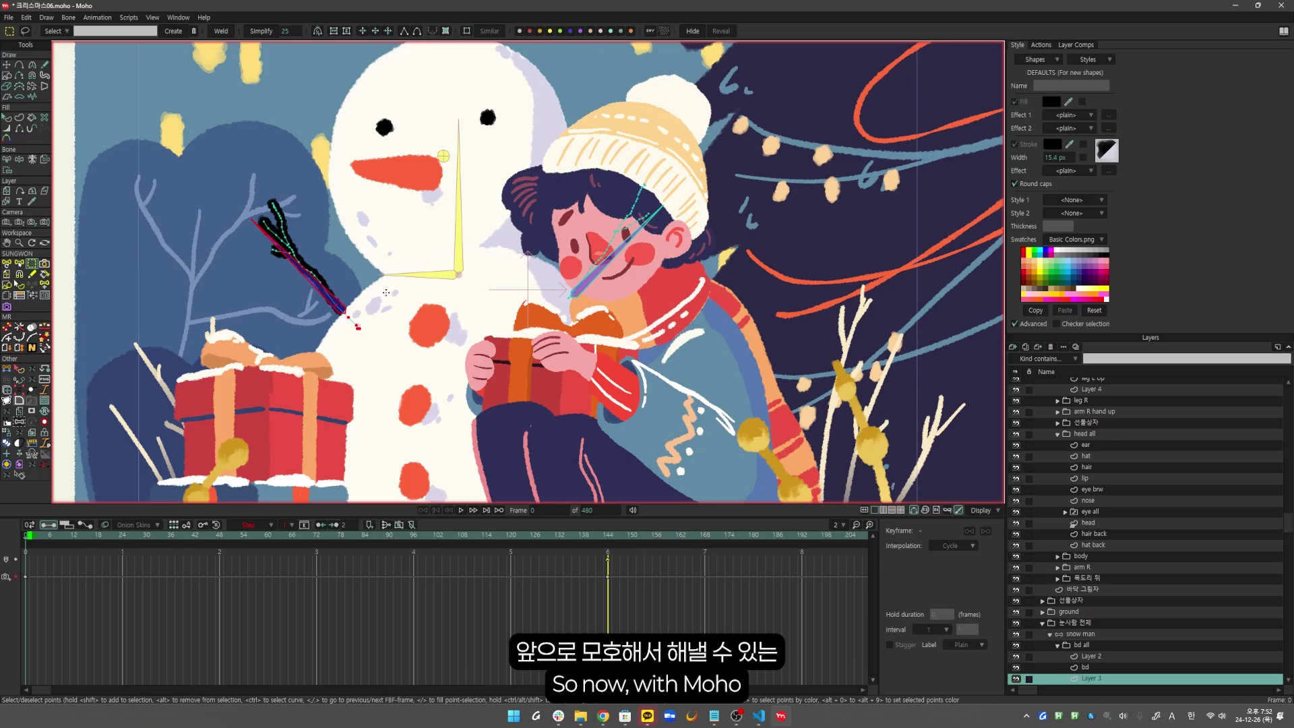
Select the end points of the snowman's arm and fade the stroke's opacity where the arm meets the body
left_click_drag(398, 271, 322, 336)
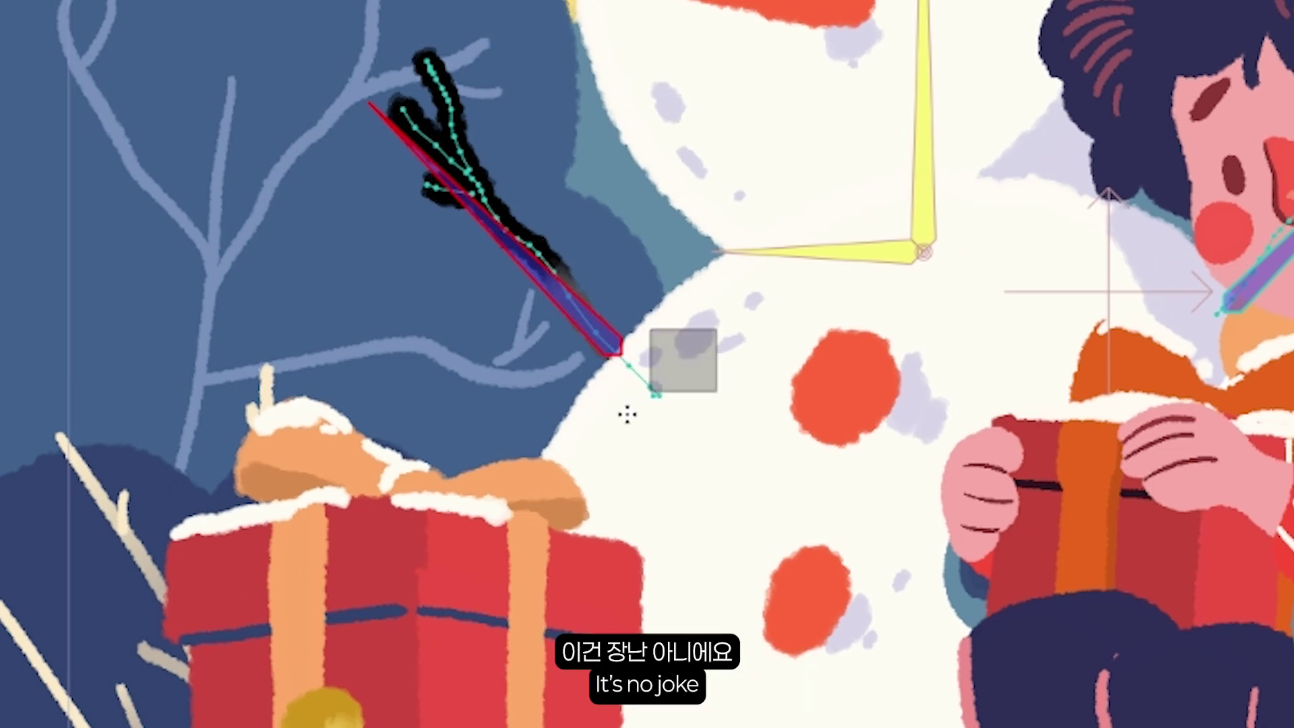
left_click_drag(626, 415, 626, 416)
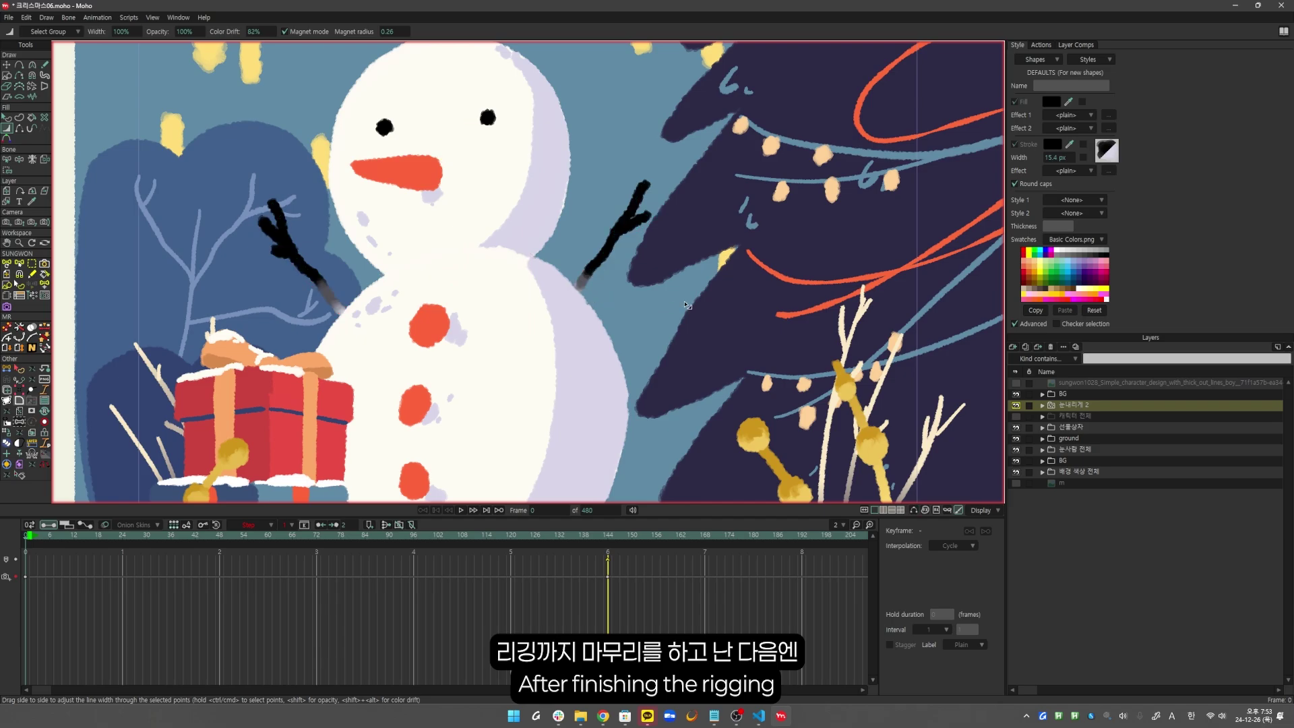
scroll(757, 306, "down", 3)
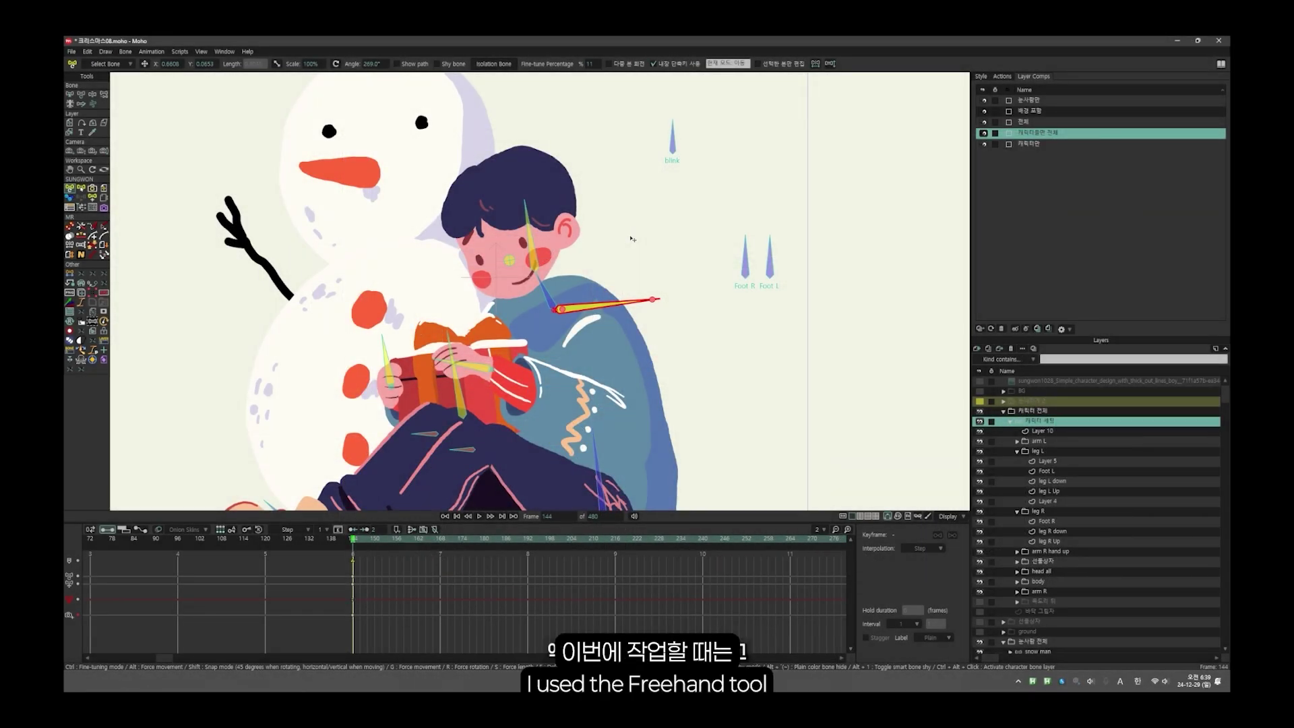
Pose the seated character's foot with its bone at frame 144 and move the face controller to turn the head
scroll(525, 303, "down", 2)
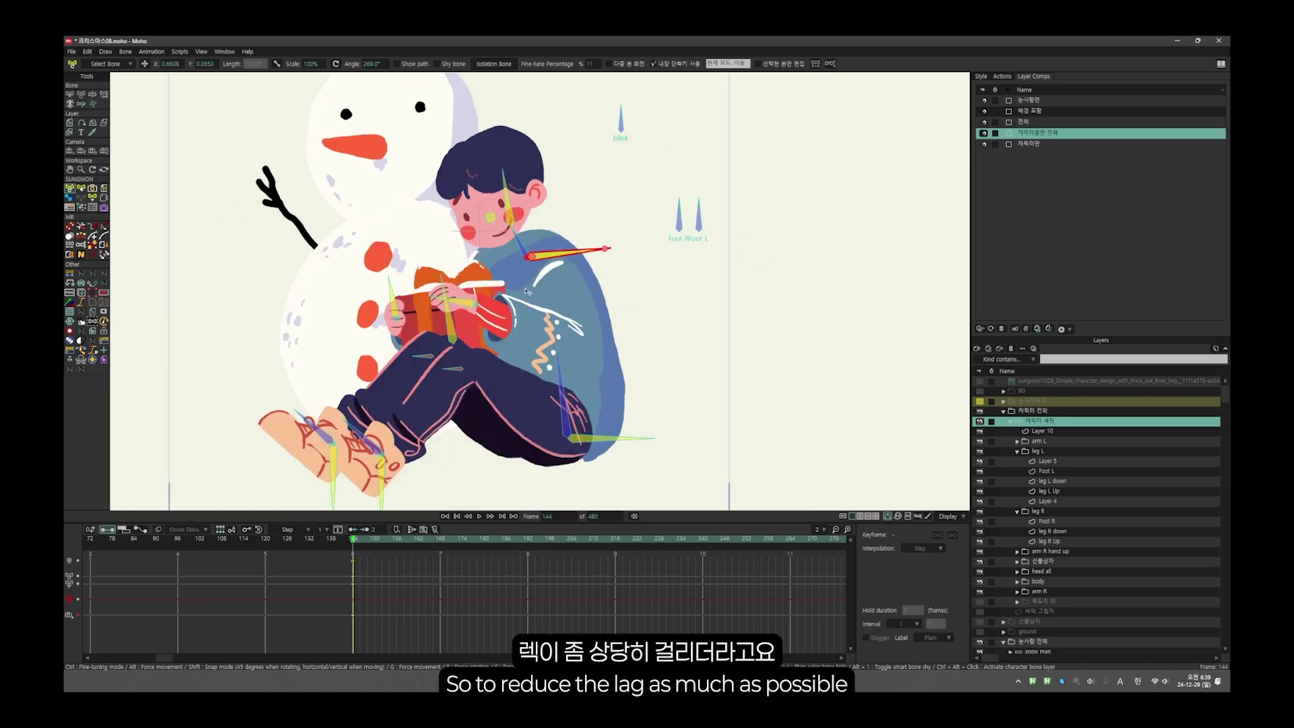
scroll(361, 418, "down", 1)
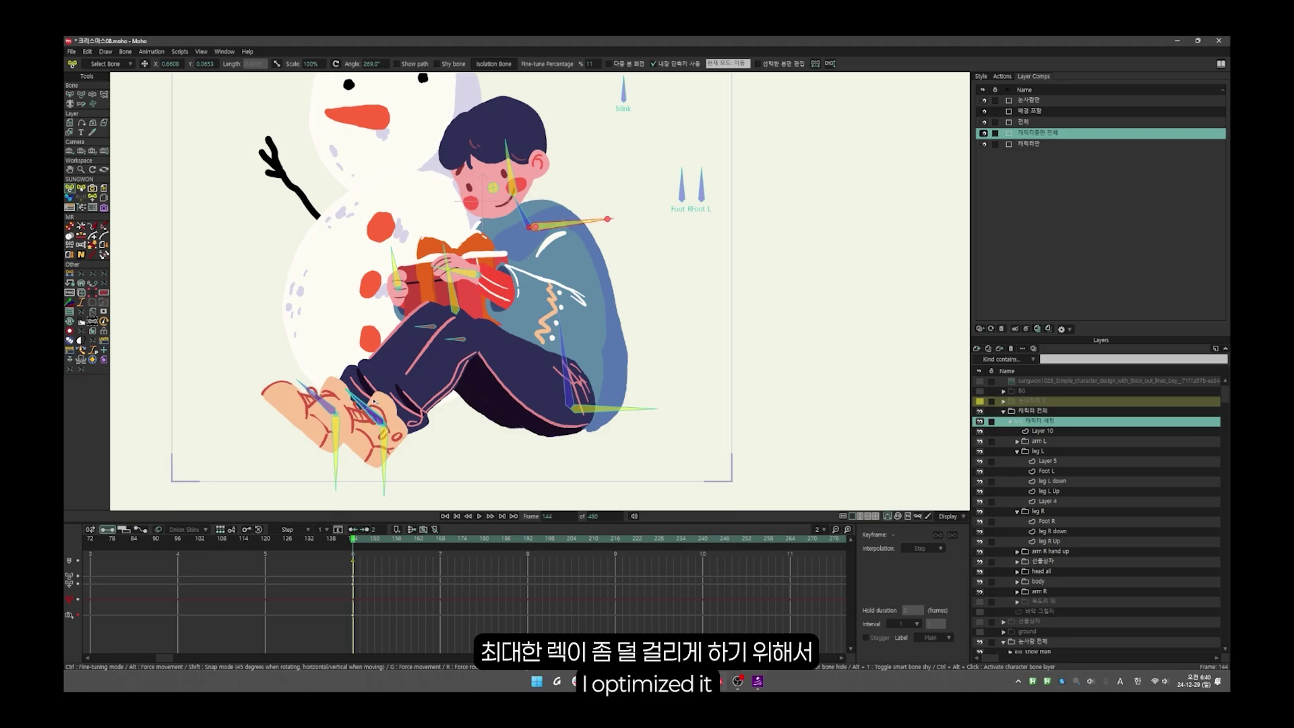
left_click_drag(359, 415, 382, 373)
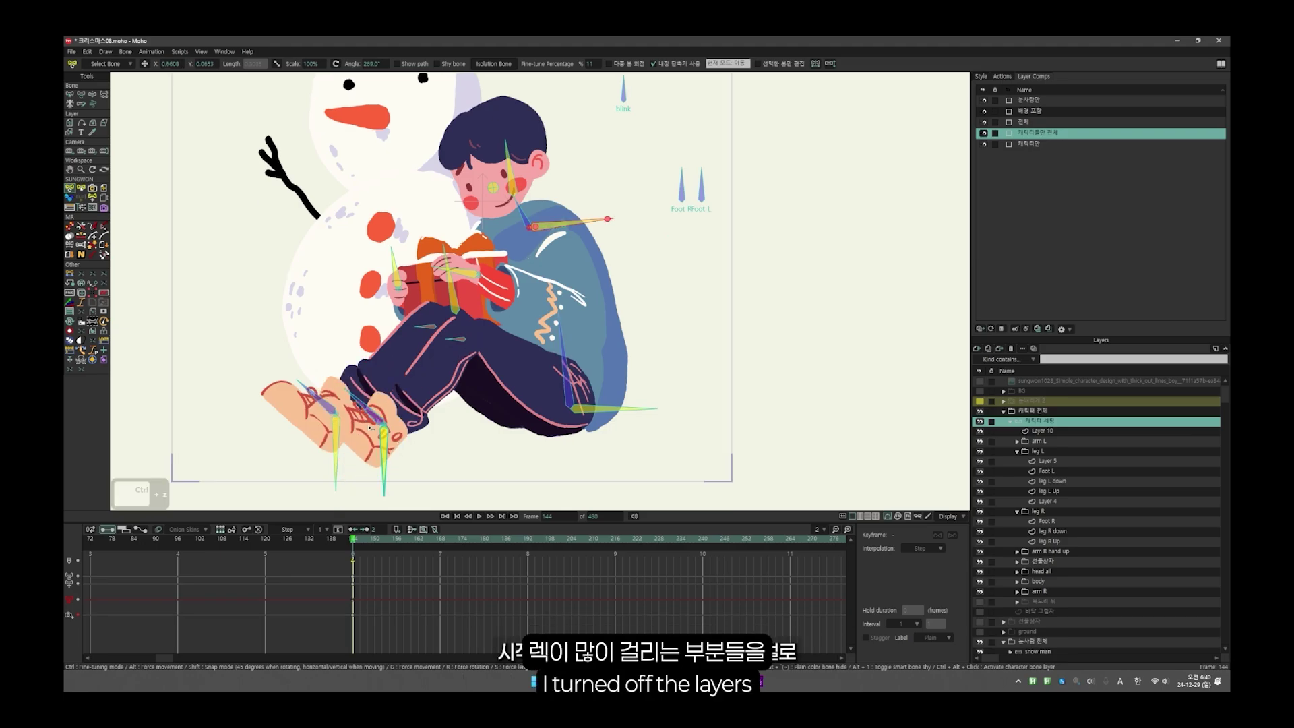
scroll(529, 288, "down", 1)
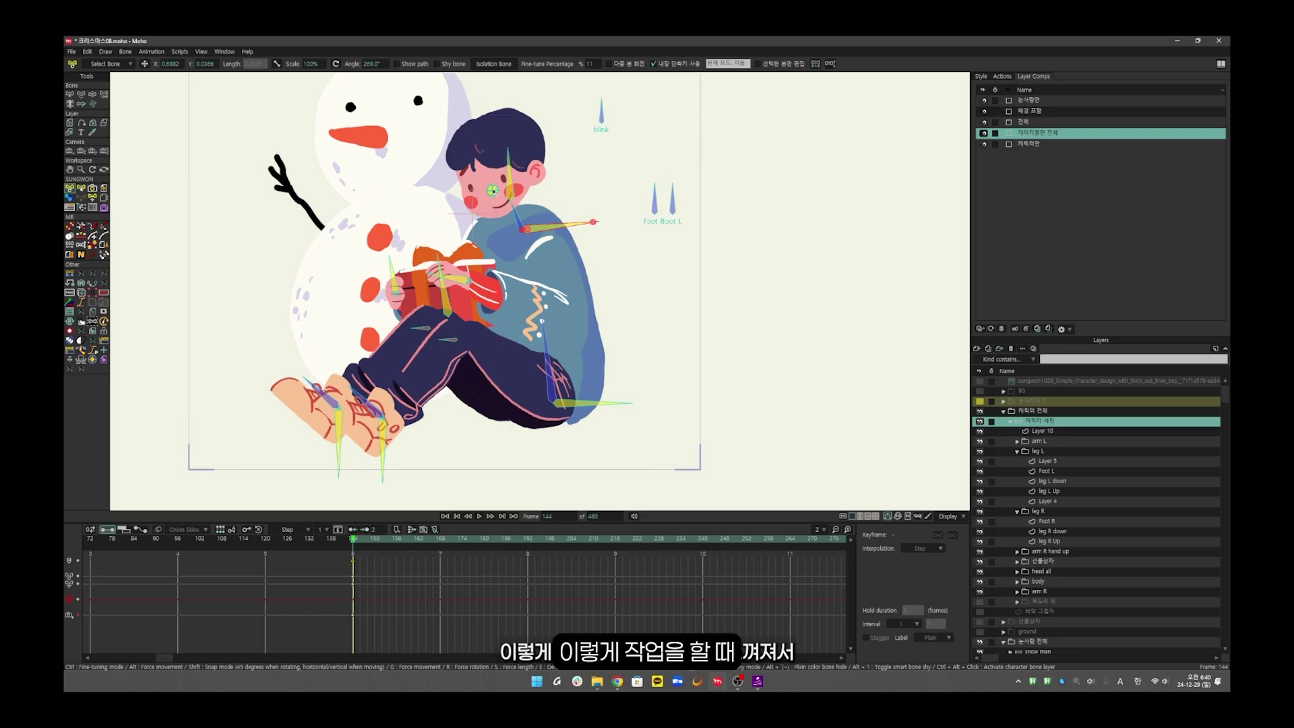
left_click_drag(492, 191, 424, 162)
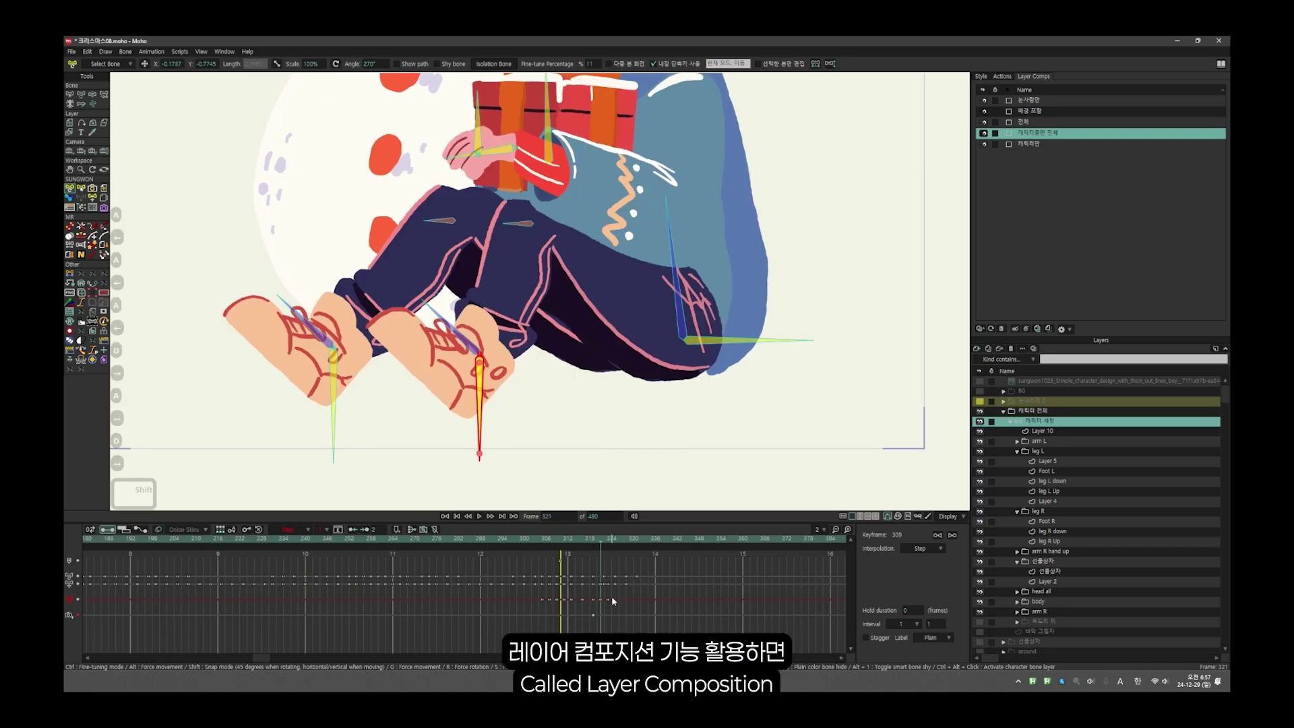
Pose the seated character's foot bones around frame 315
left_click(610, 599, "shift")
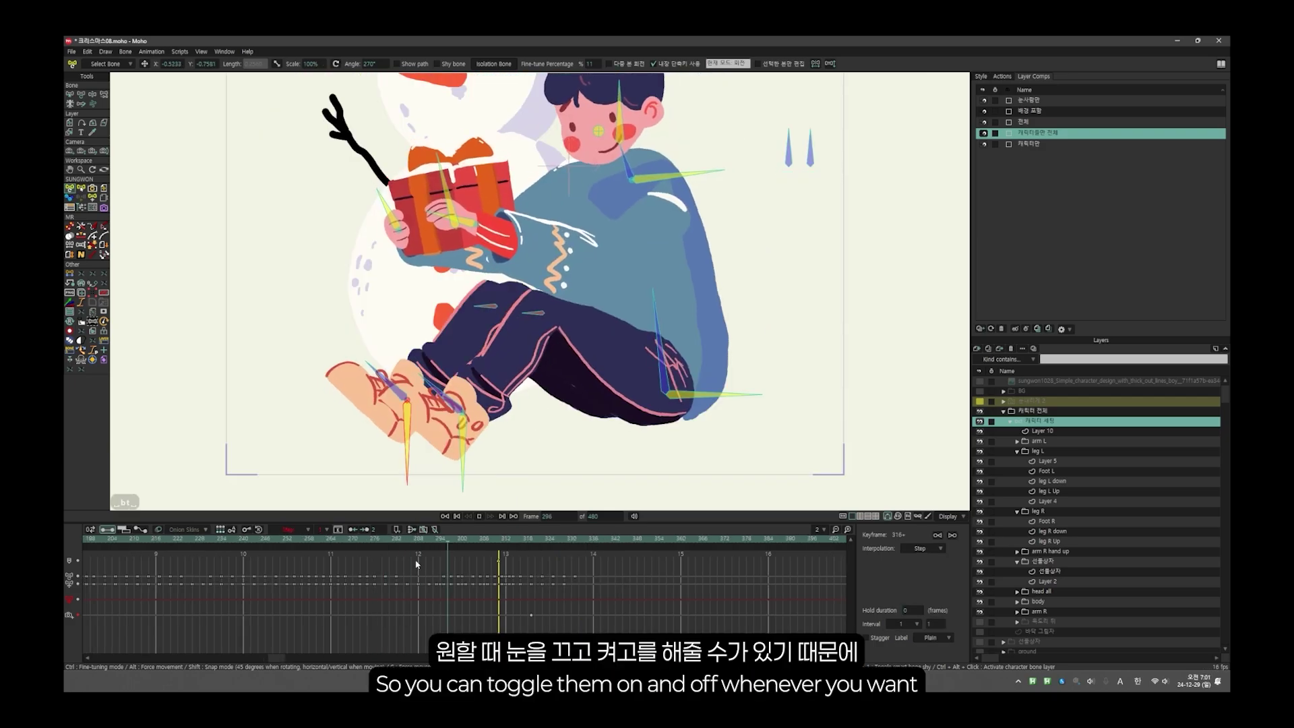
key("b")
scroll(373, 386, "up", 3)
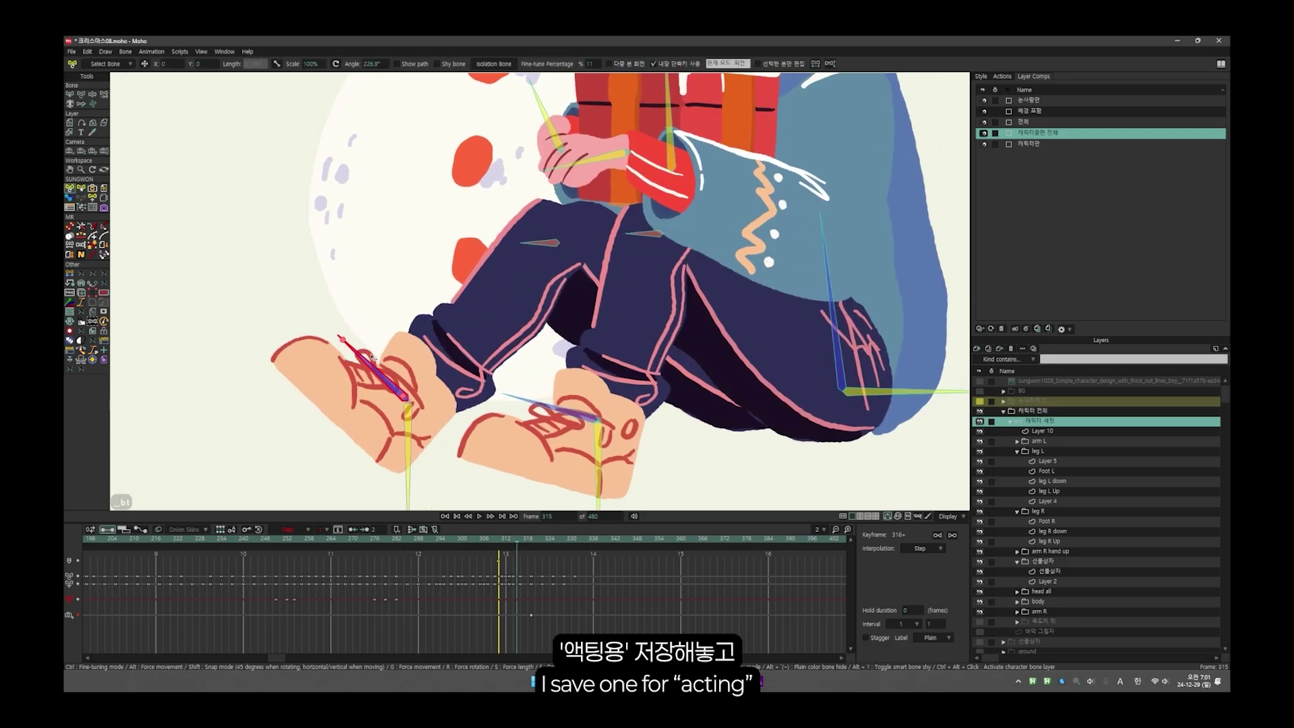
key("t")
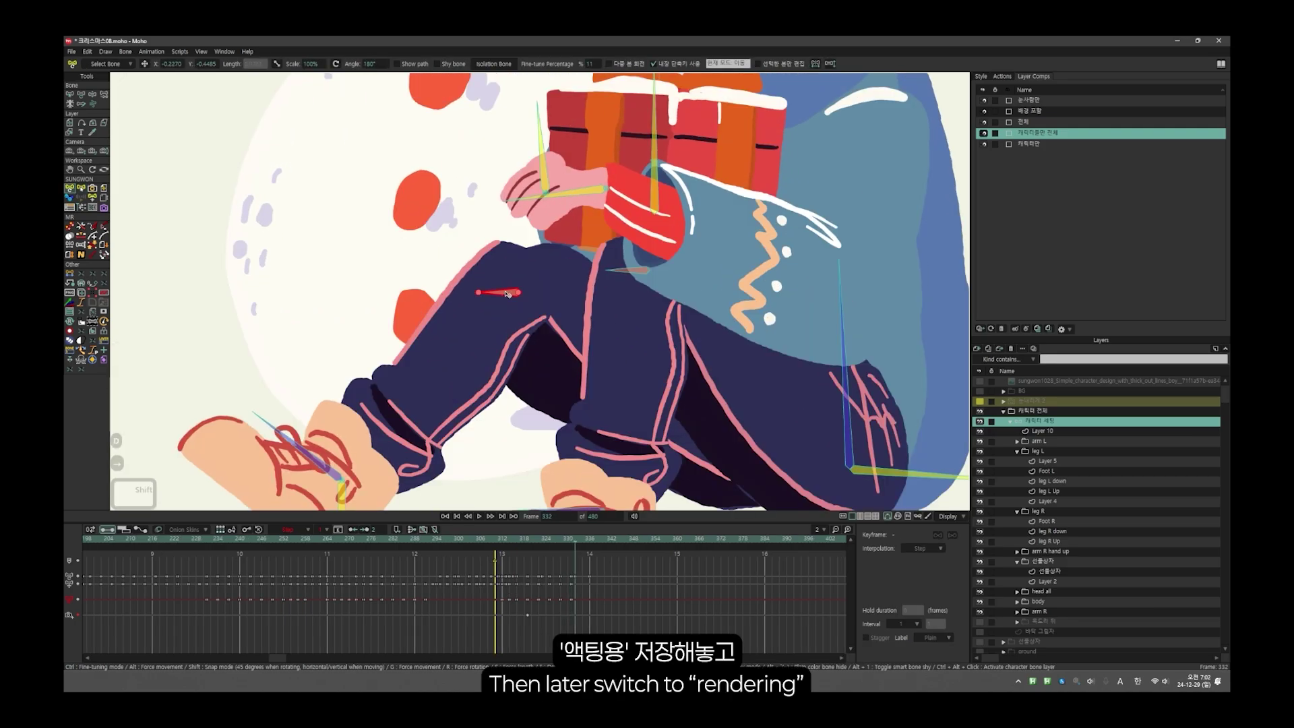
Check the knee bone's pose across the frames around frame 332
key("a")
key("a")
key("d")
key("a")
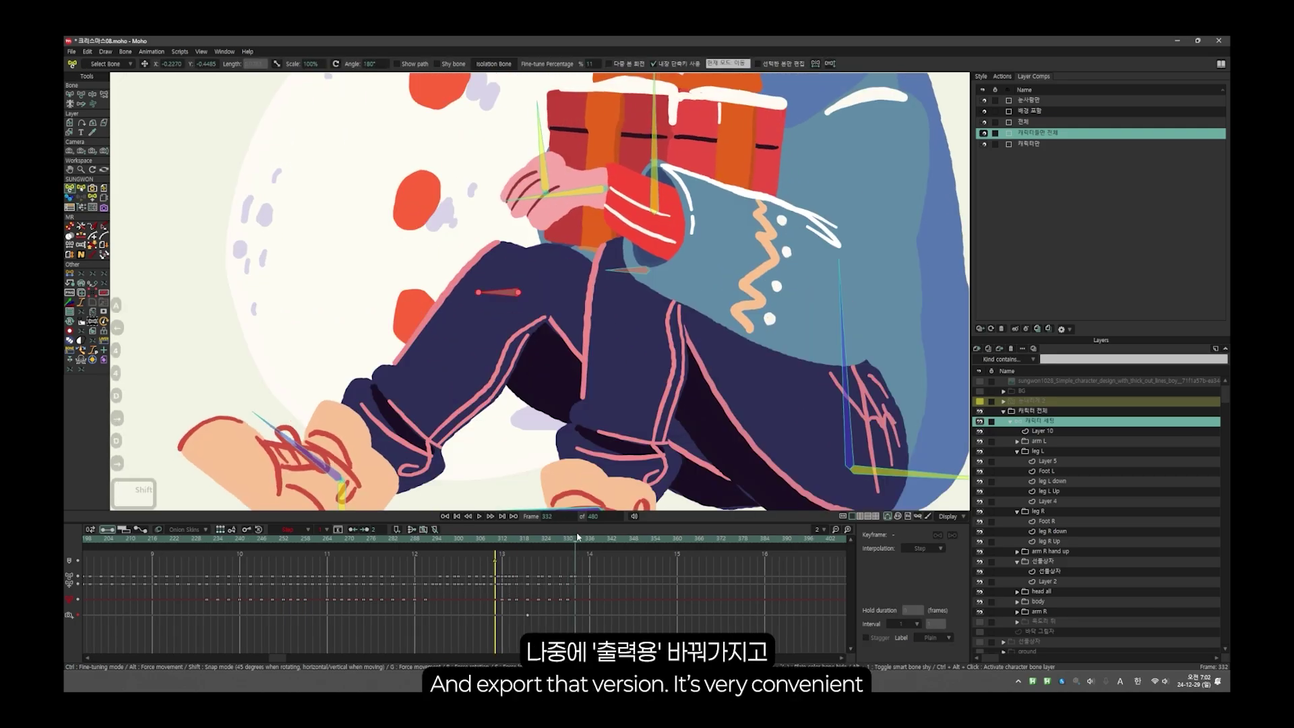
key("3")
key("3")
key("3")
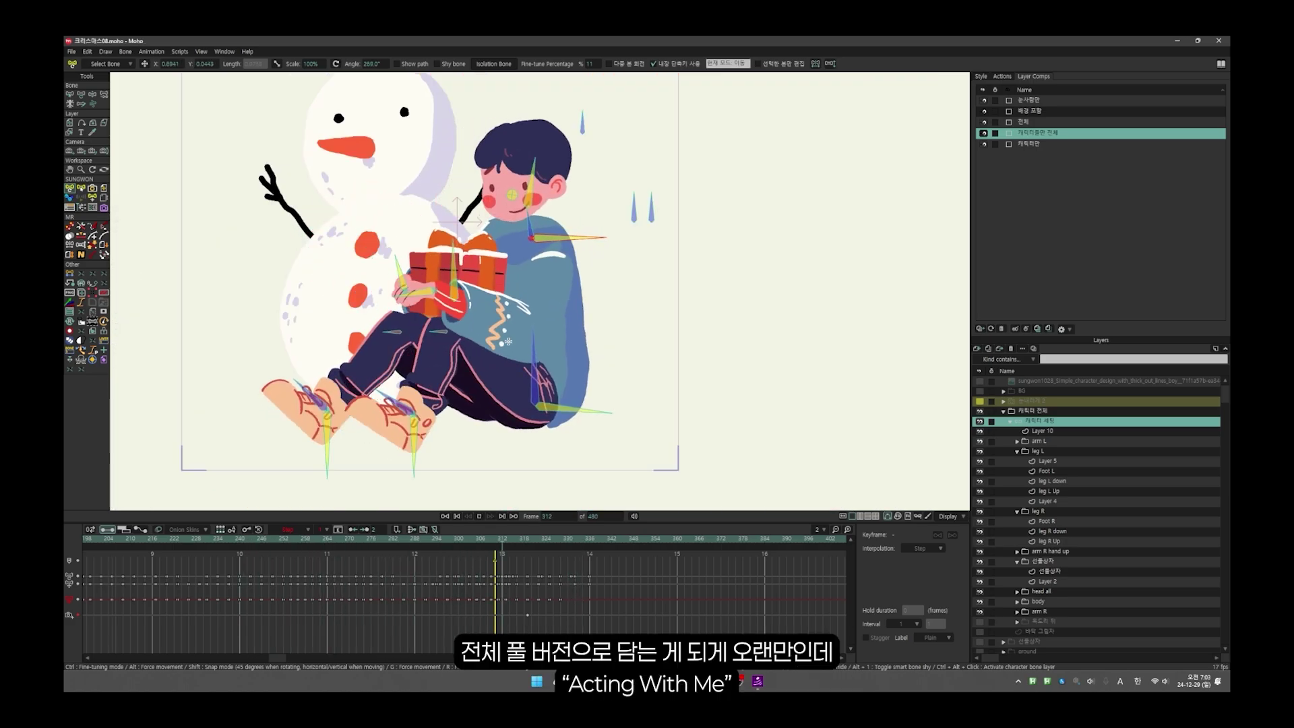
Play back the character's stepped acting up to about frame 371 to check the leg and upper-body movement
left_click_drag(568, 349, 646, 349)
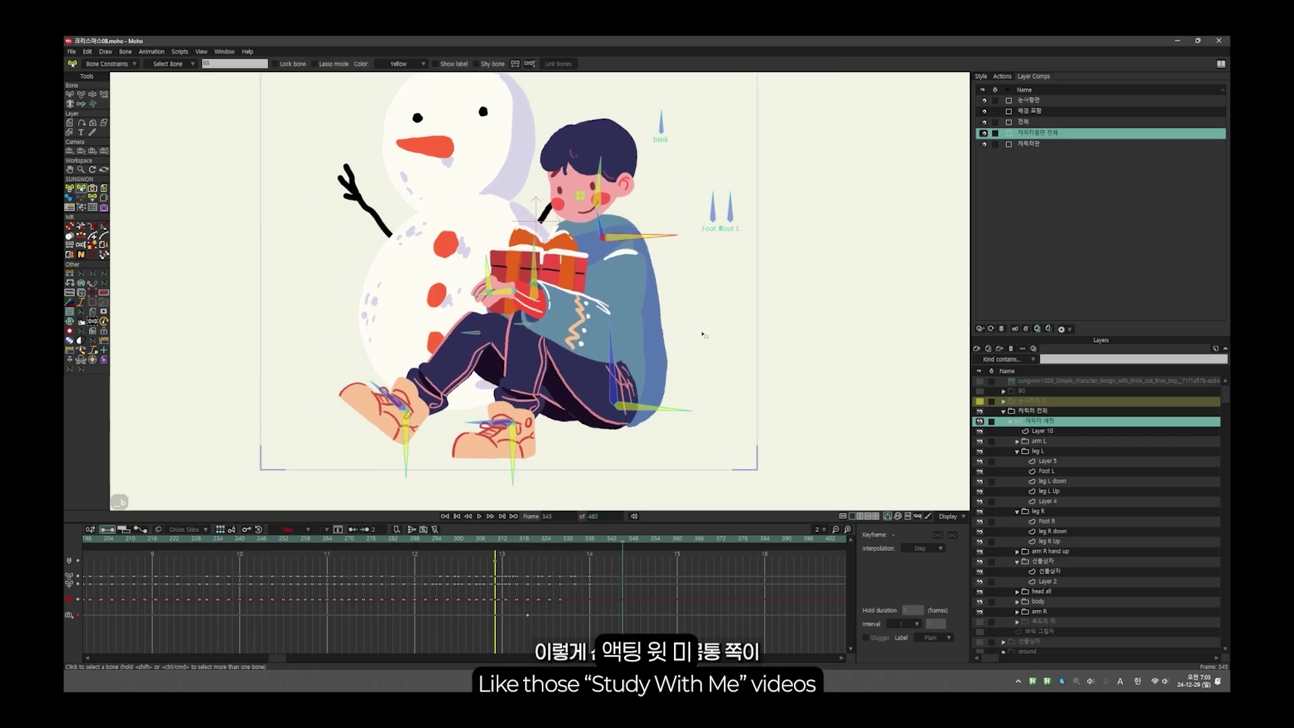
key("b")
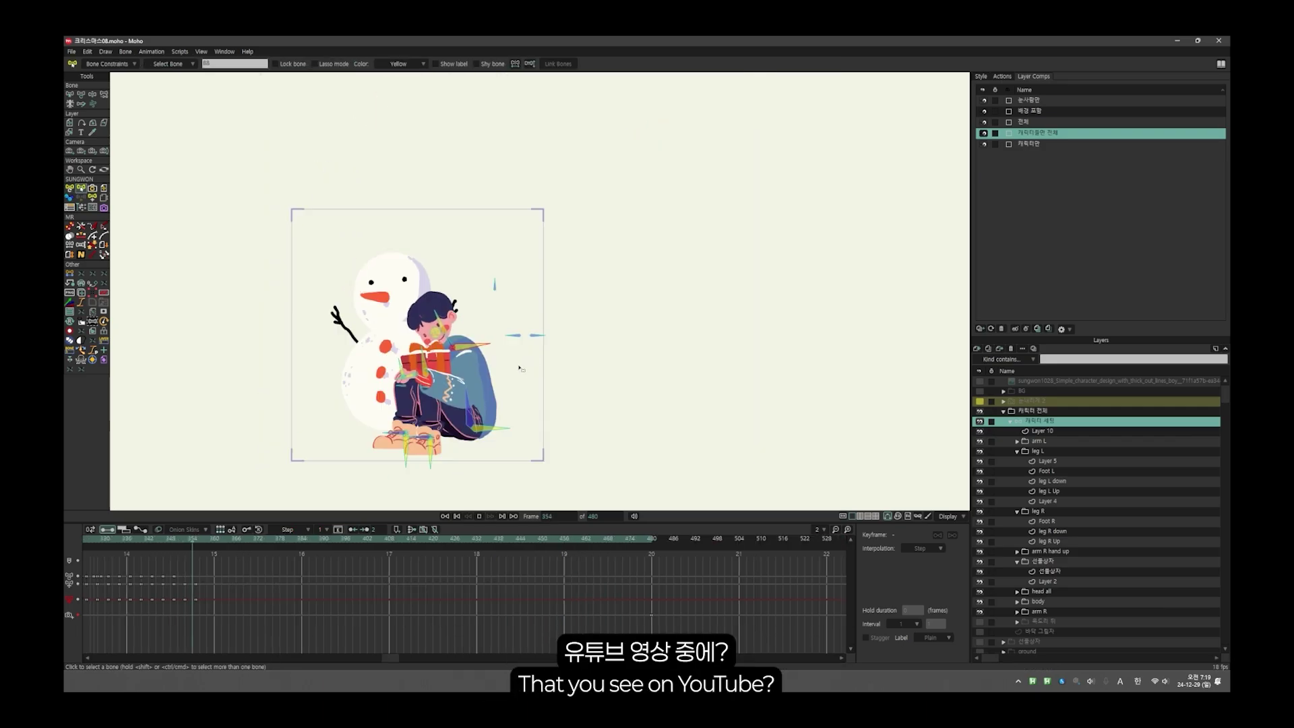
key("space")
scroll(508, 368, "up", 5)
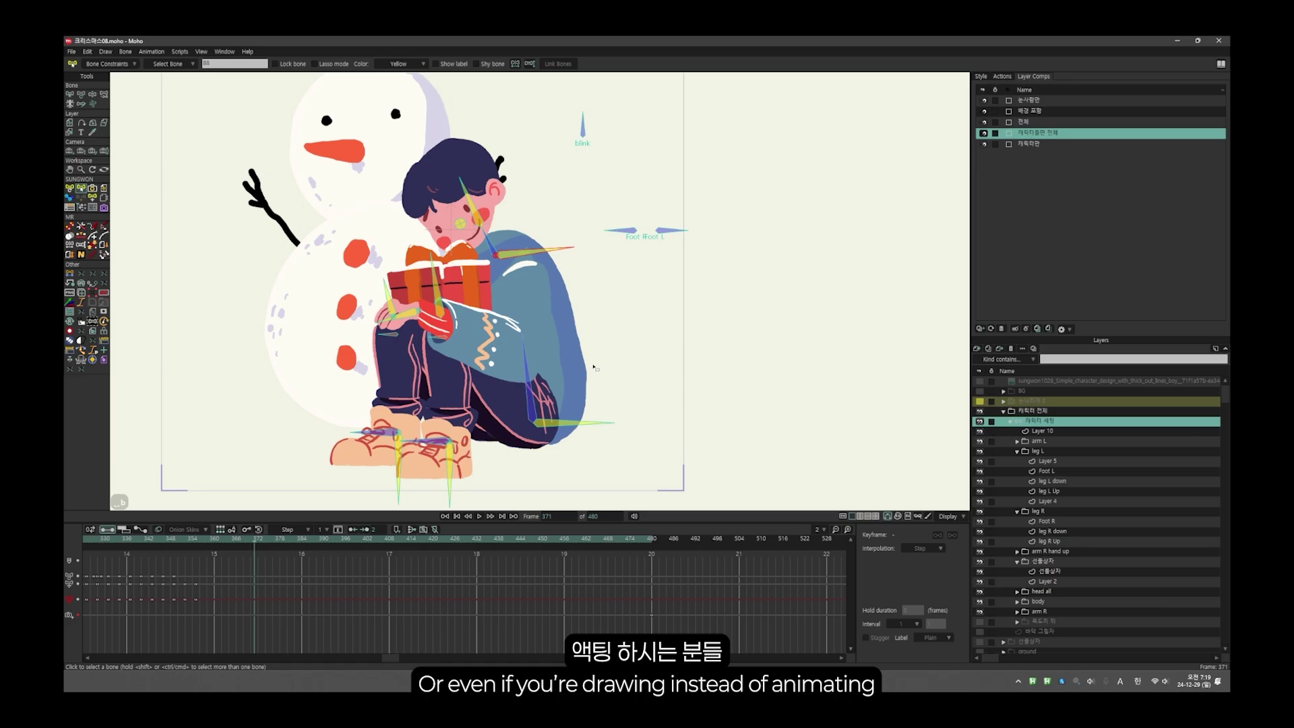
left_click_drag(584, 402, 625, 393)
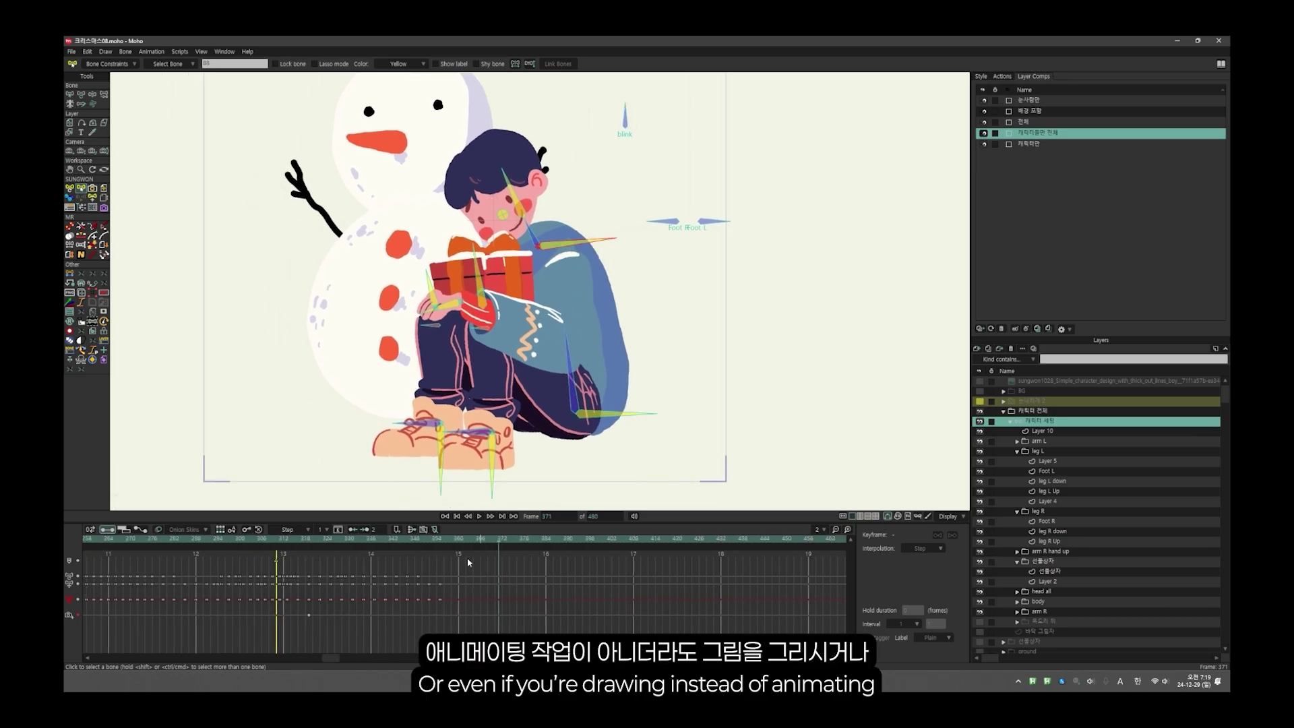
left_click(310, 545)
key("space")
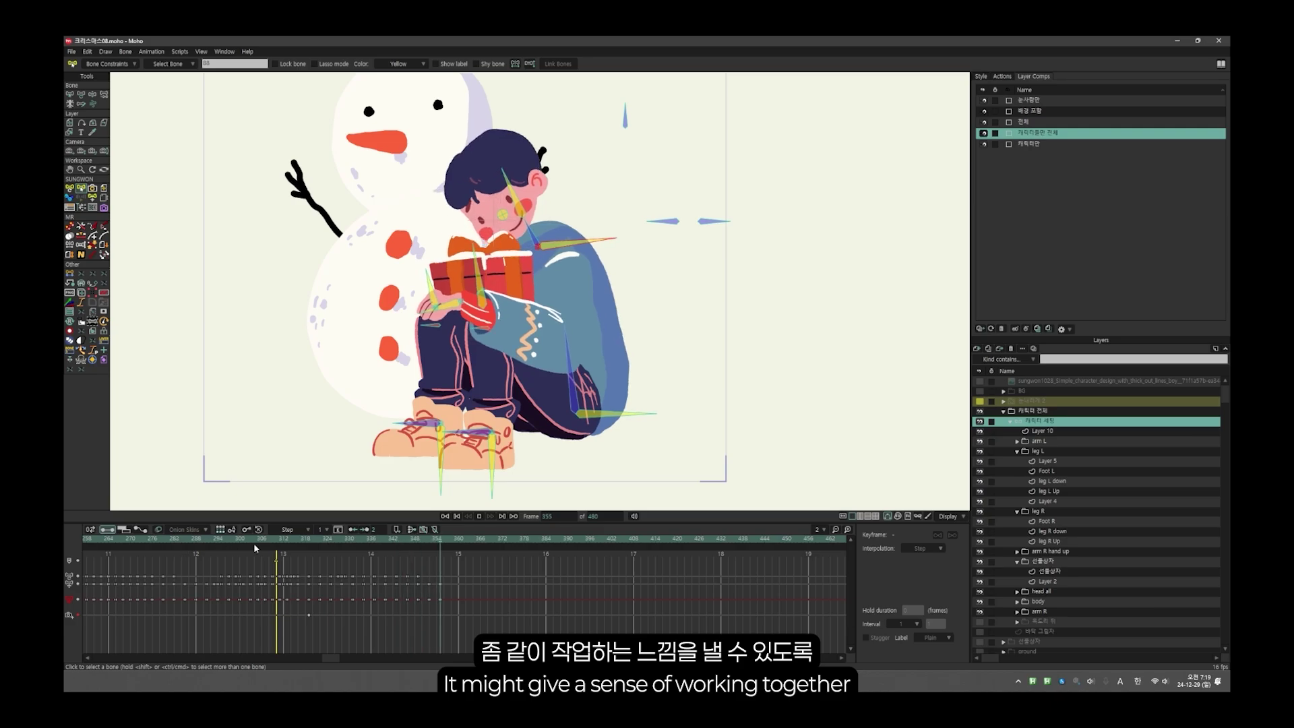
Go back from frame 345 to frame 340 and adjust the character's upper-body lean with the shoulder bone
left_click(403, 540)
scroll(600, 277, "up", 3)
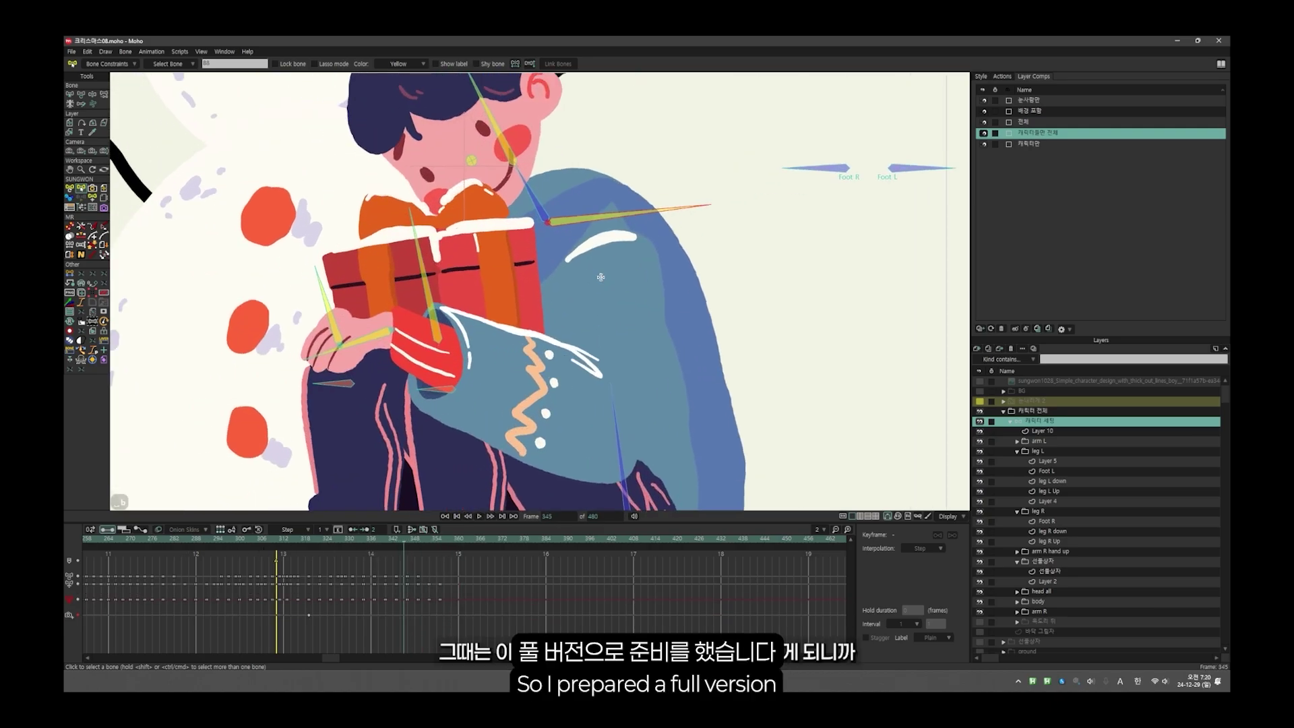
key("t")
key("Left")
key("Left")
key("Left")
key("Left")
key("Left")
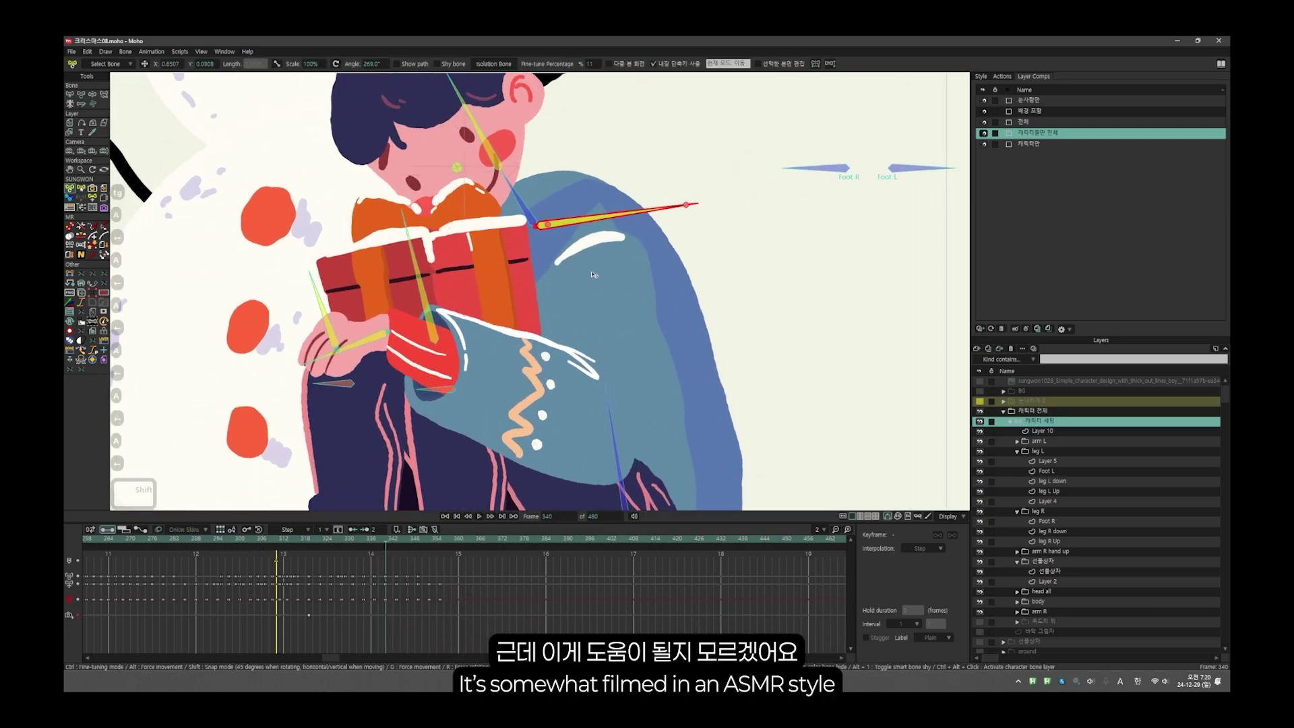
Compare the shoulder bone's pose across the frames neighbouring frame 340
key("alt+Right")
key("alt+shift+d")
key("alt+Right")
key("alt+shift+d")
key("alt+Left")
key("alt+shift+a")
key("alt+Left")
key("alt+shift+a")
key("alt+Left")
key("alt+shift+a")
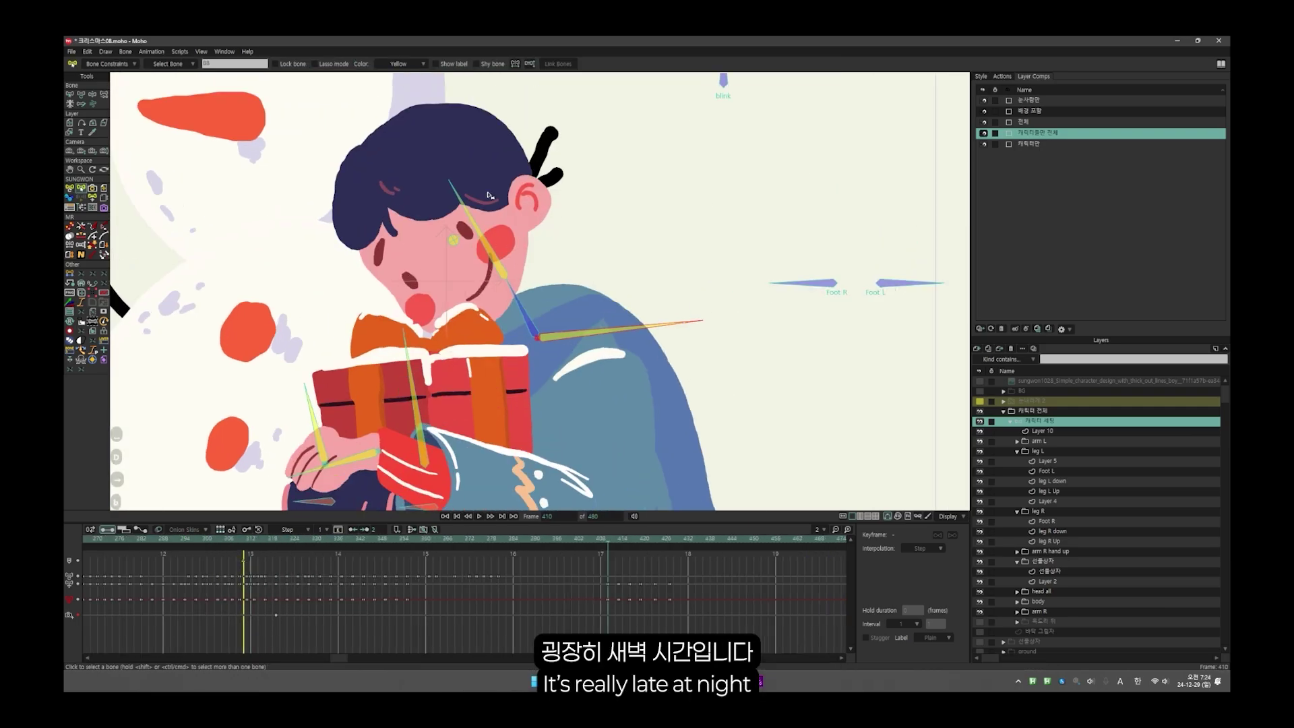
Select the character's head bone at frame 410 and adjust its tilt slightly
left_click(453, 201)
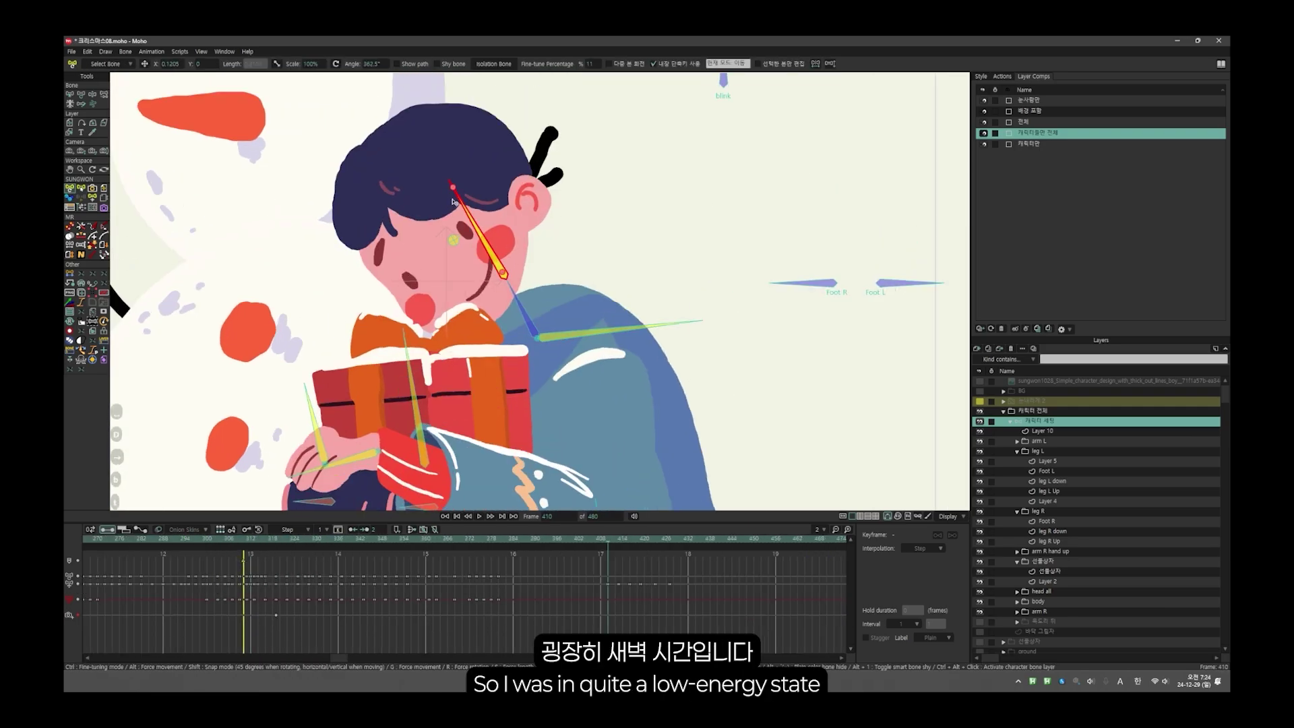
left_click_drag(453, 201, 452, 205)
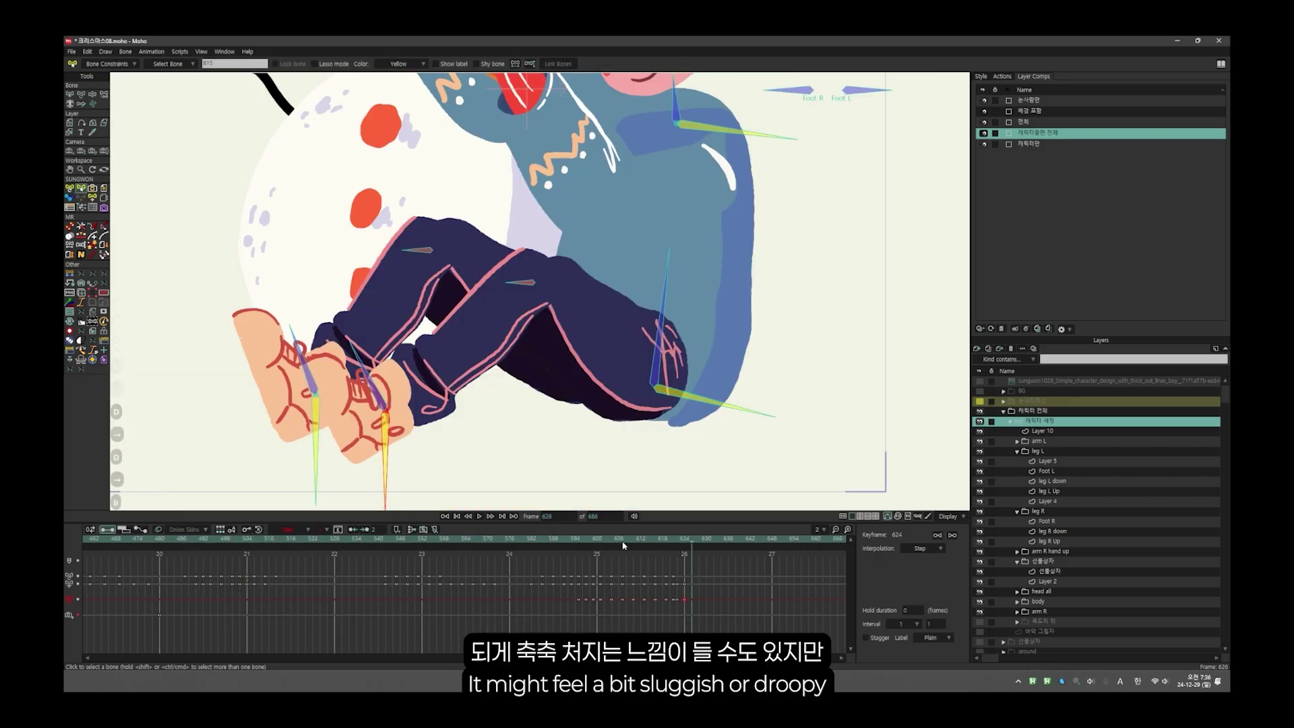
Review the acting in playback, including the shoulder bone's pose at frame 608, and save the project
key("space")
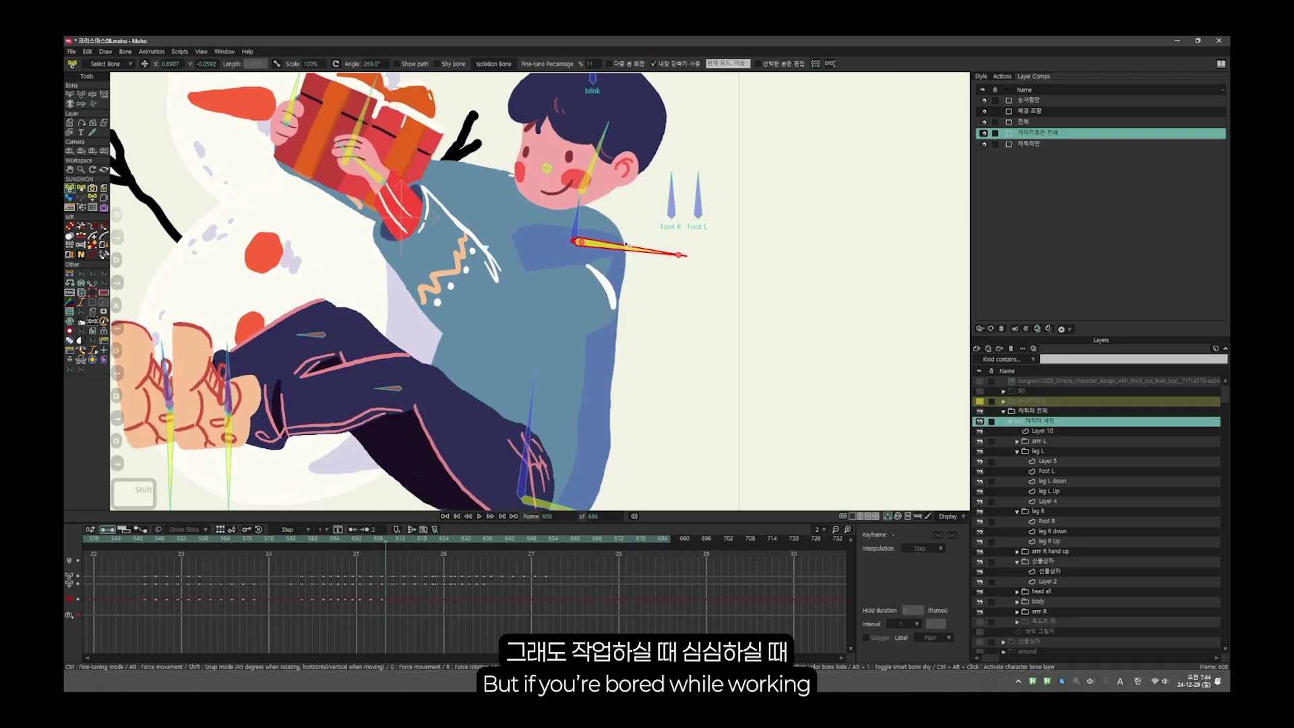
key("ctrl+Right")
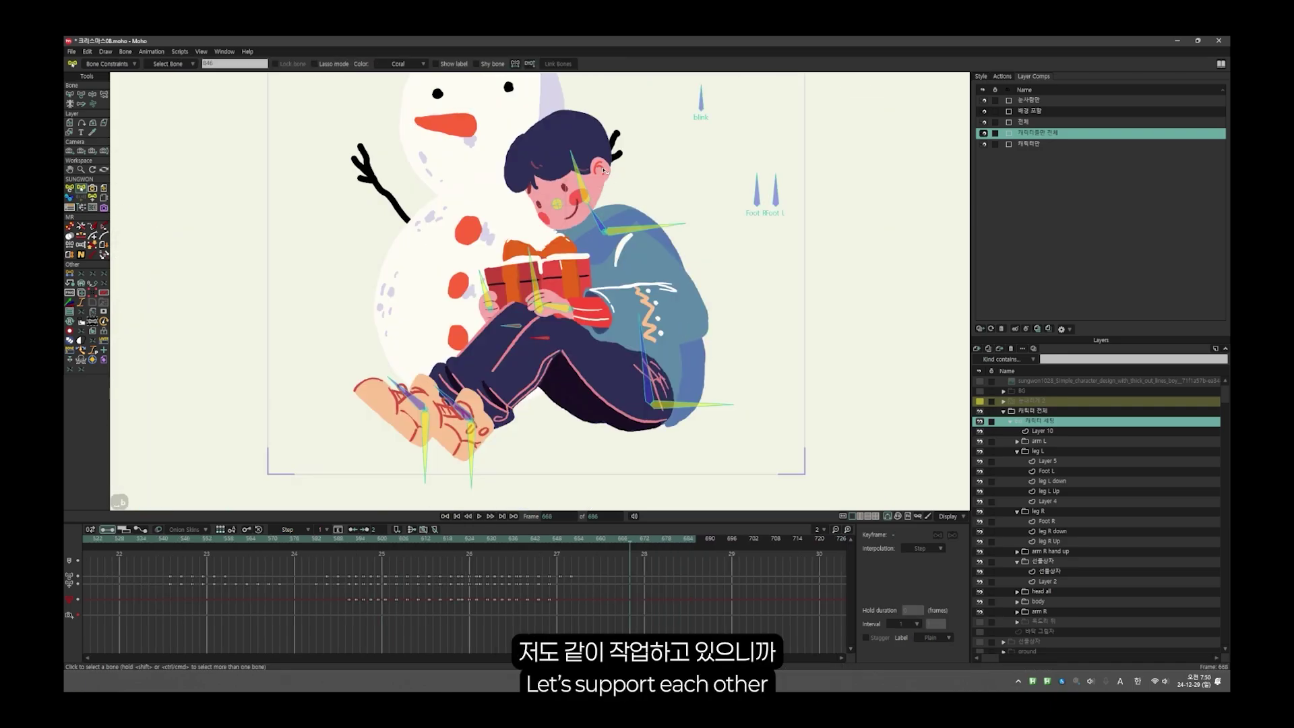
key("ctrl+s")
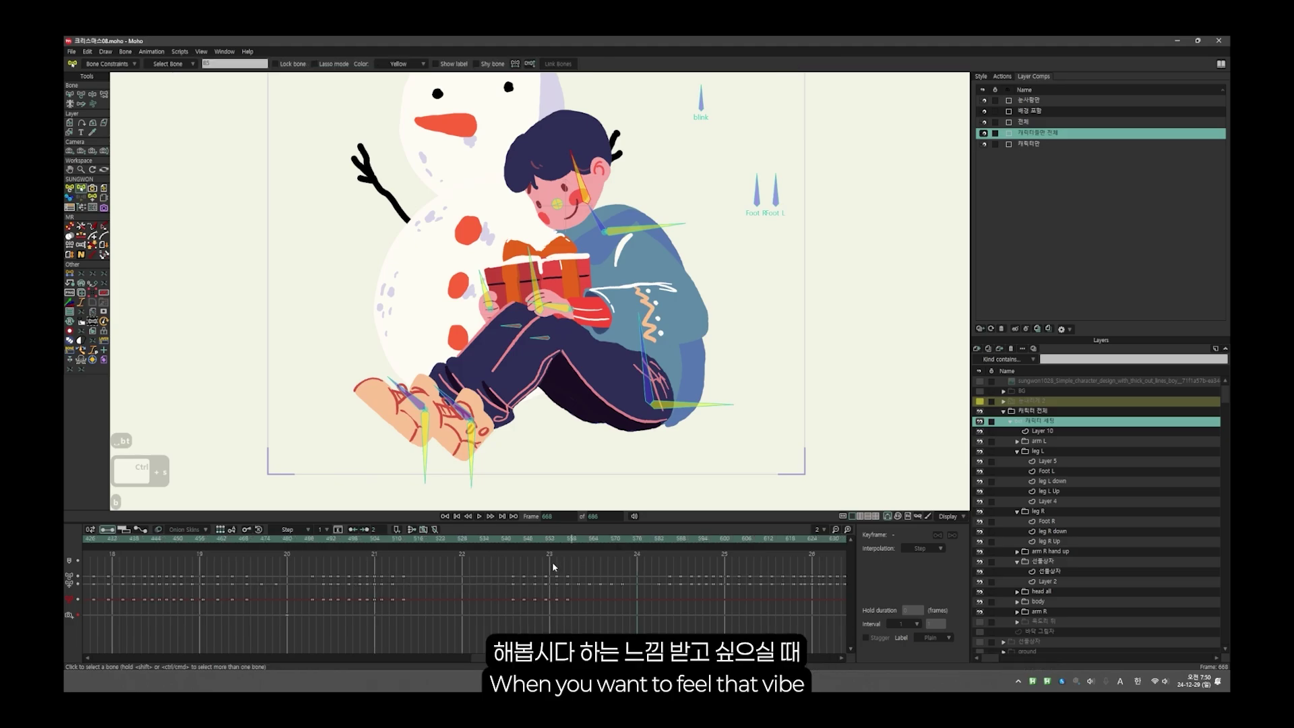
Save the project and collapse the leg L group in the character's rig
scroll(547, 201, "up", 3)
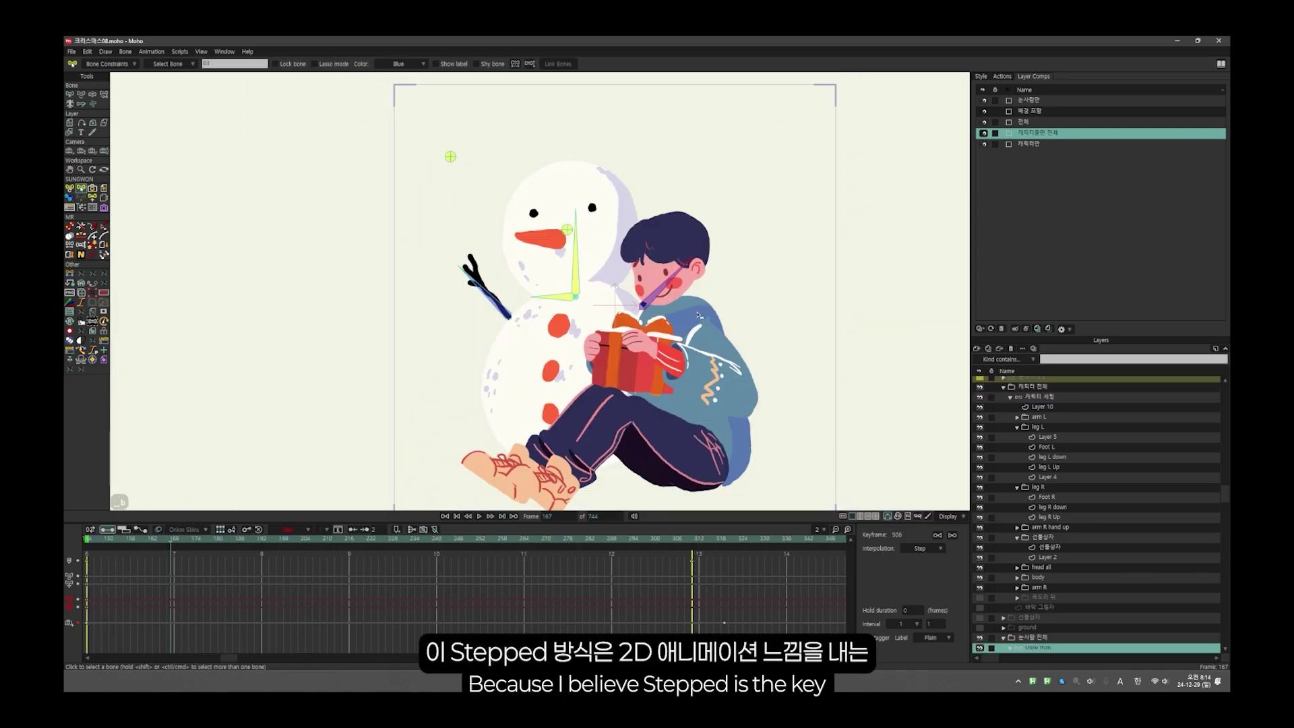
left_click_drag(698, 315, 677, 272)
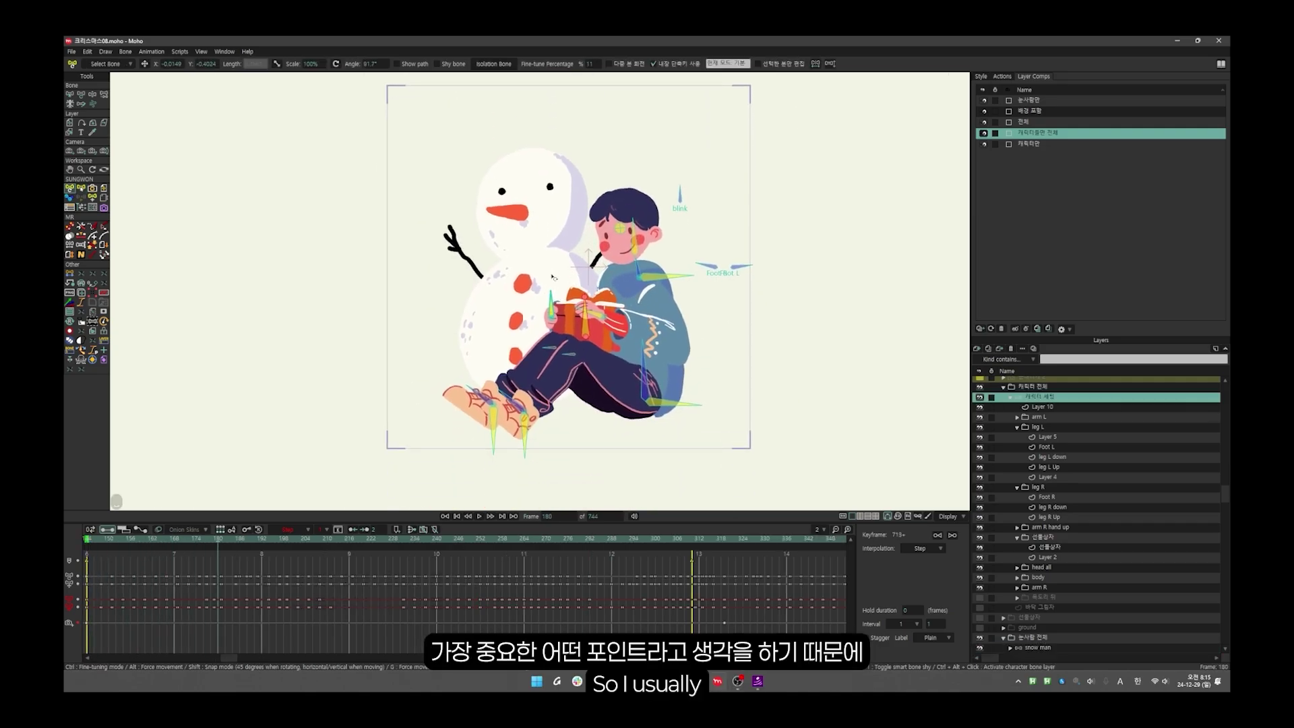
key("ctrl+s")
key("z")
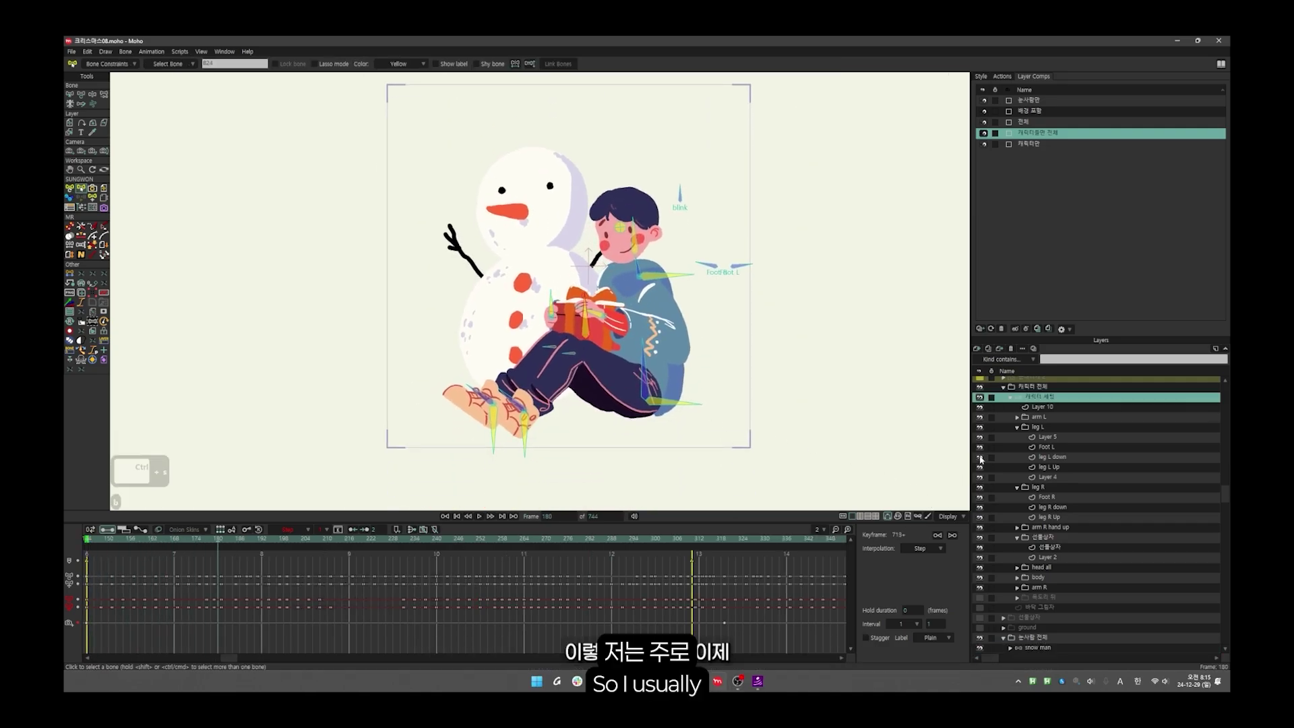
left_click(1018, 427)
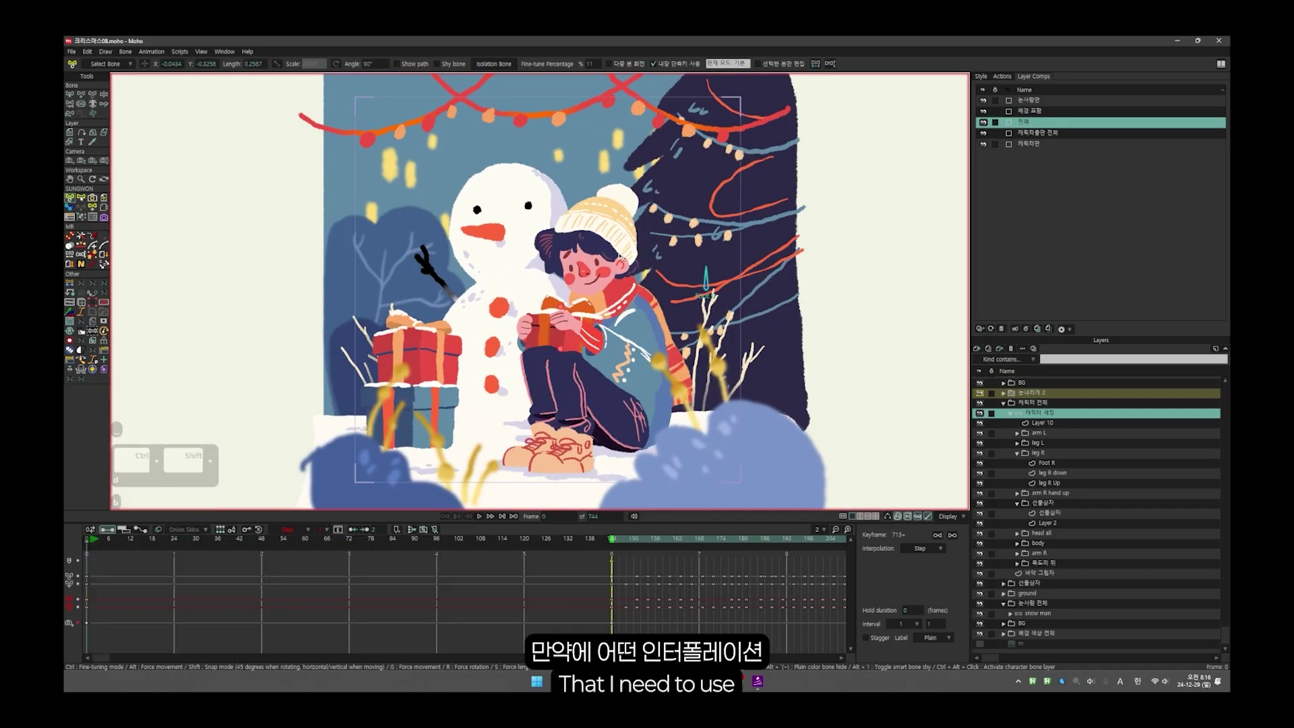
Pick the sweater's body layer directly from the artwork in the full scene at frame 0
key("ctrl+shift+Left")
key("b")
left_click(578, 239, "alt")
scroll(578, 239, "up", 5)
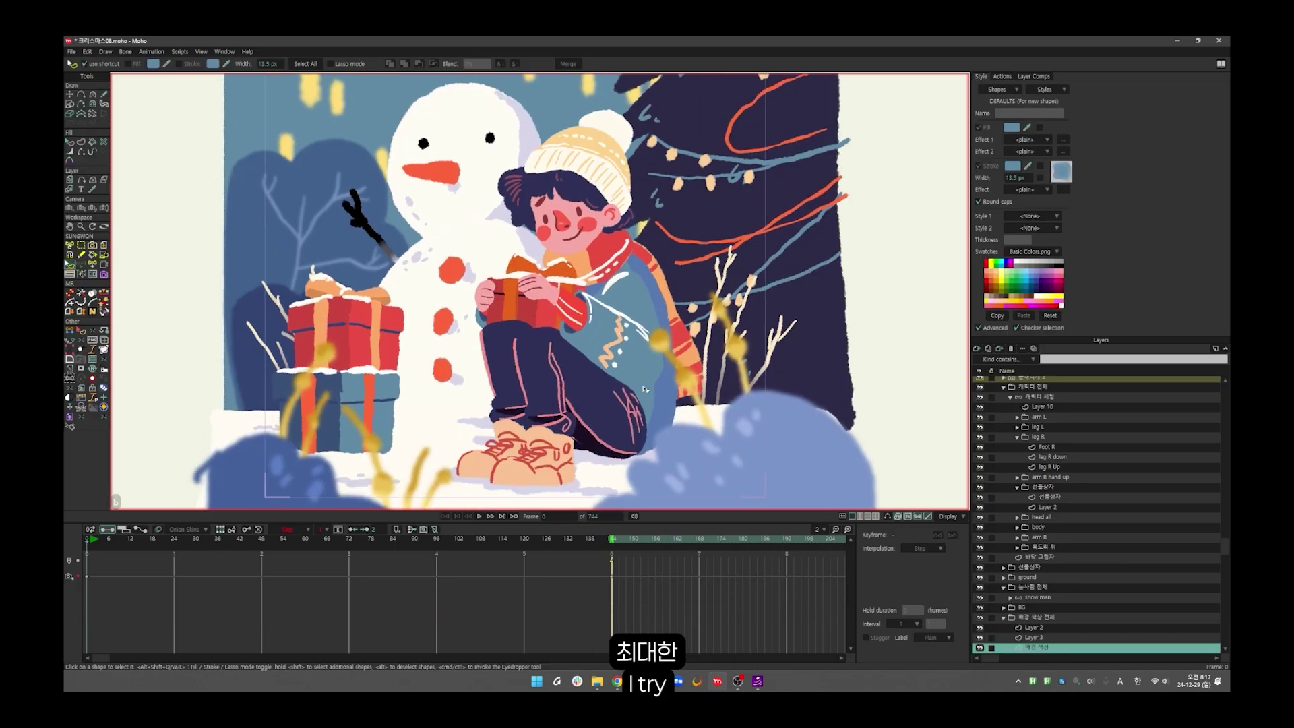
left_click(652, 405, "alt")
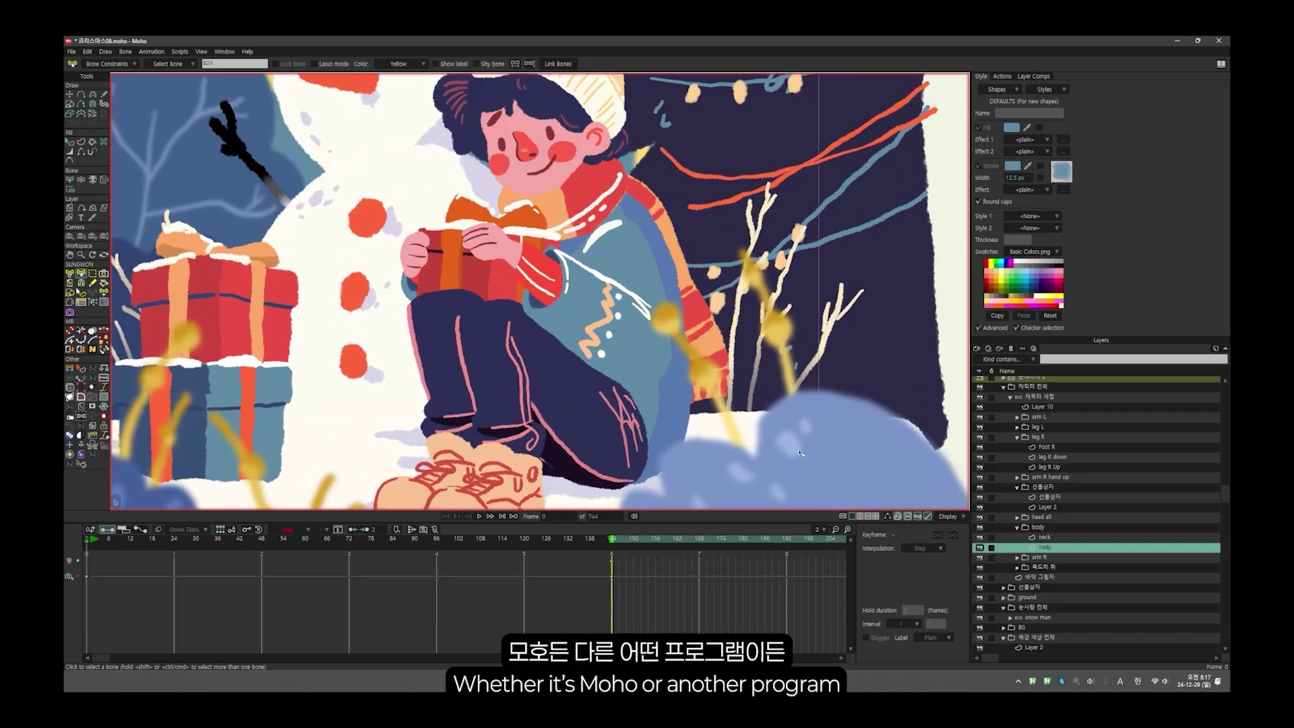
Play the full scene from frame 144 and scrub along the timeline to check the acting and falling snow
left_click(669, 602)
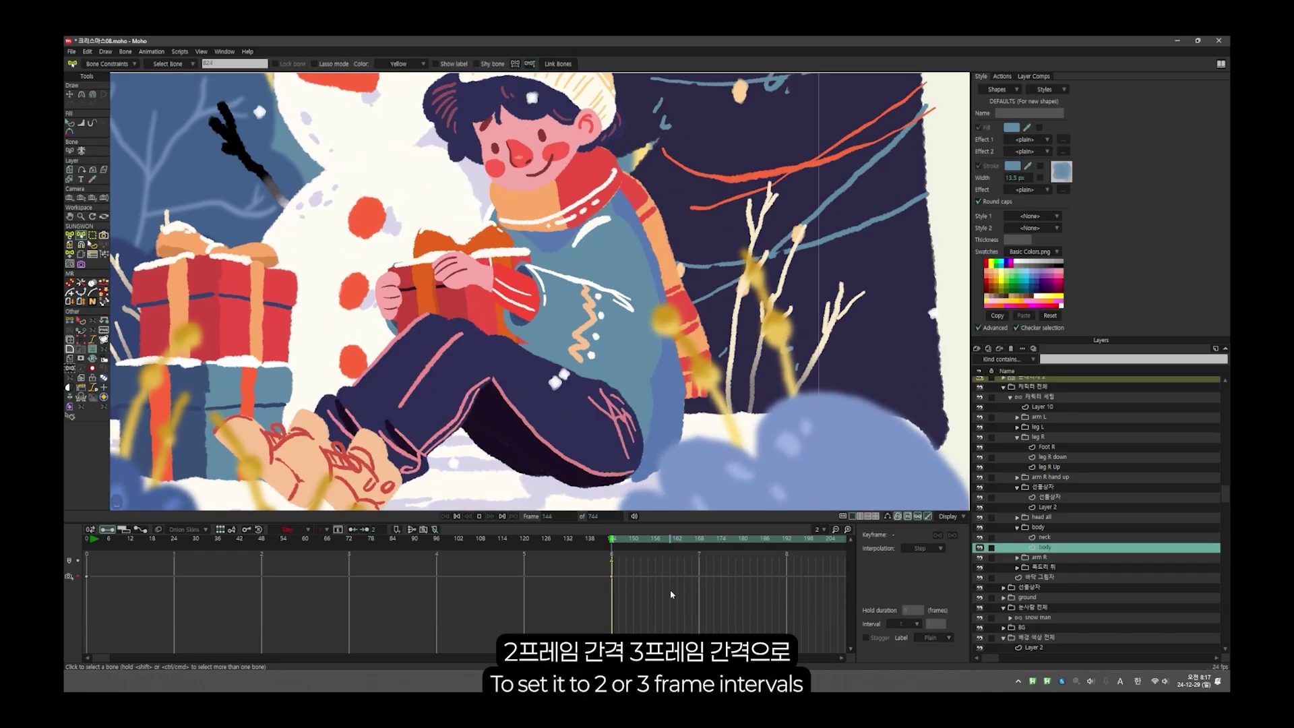
scroll(450, 584, "right", 5)
left_click_drag(230, 540, 876, 551)
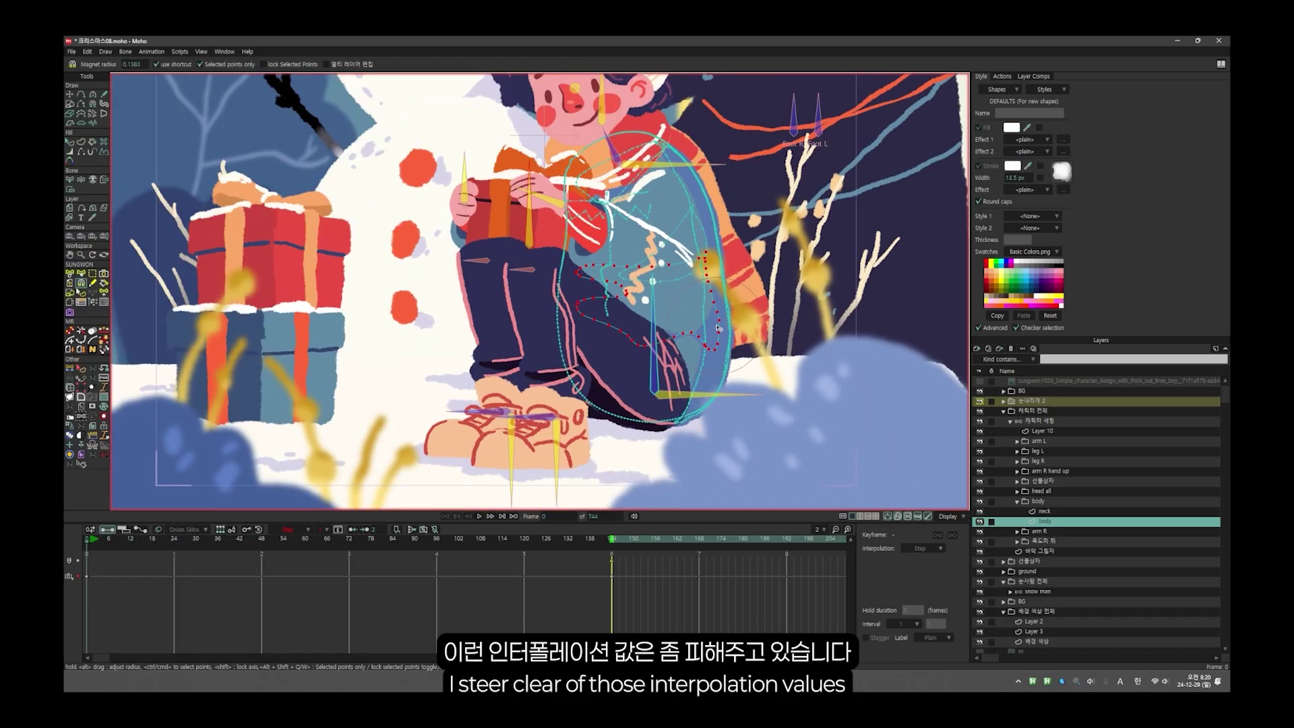
Refine the selected shading points on the sweater's body layer with the Magnet tool and save the project
key("f")
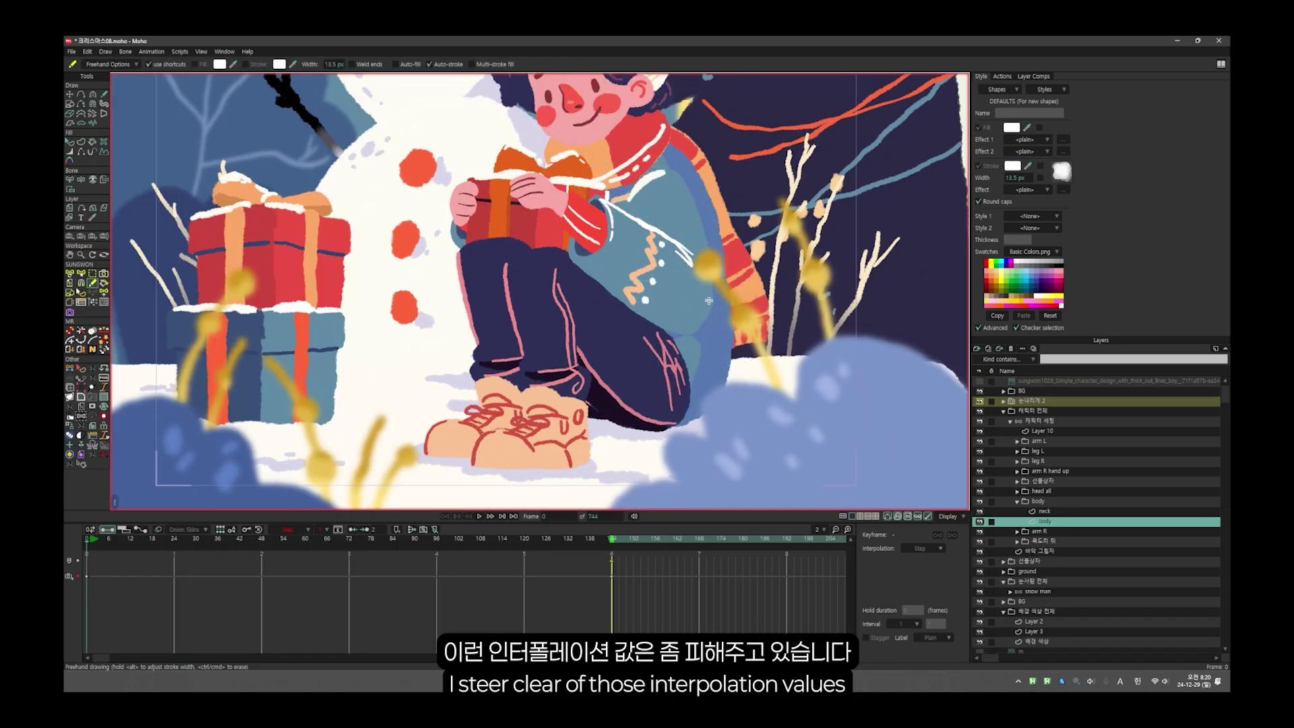
scroll(711, 334, "down", 5)
scroll(703, 342, "up", 4)
key("x")
scroll(703, 341, "up", 3)
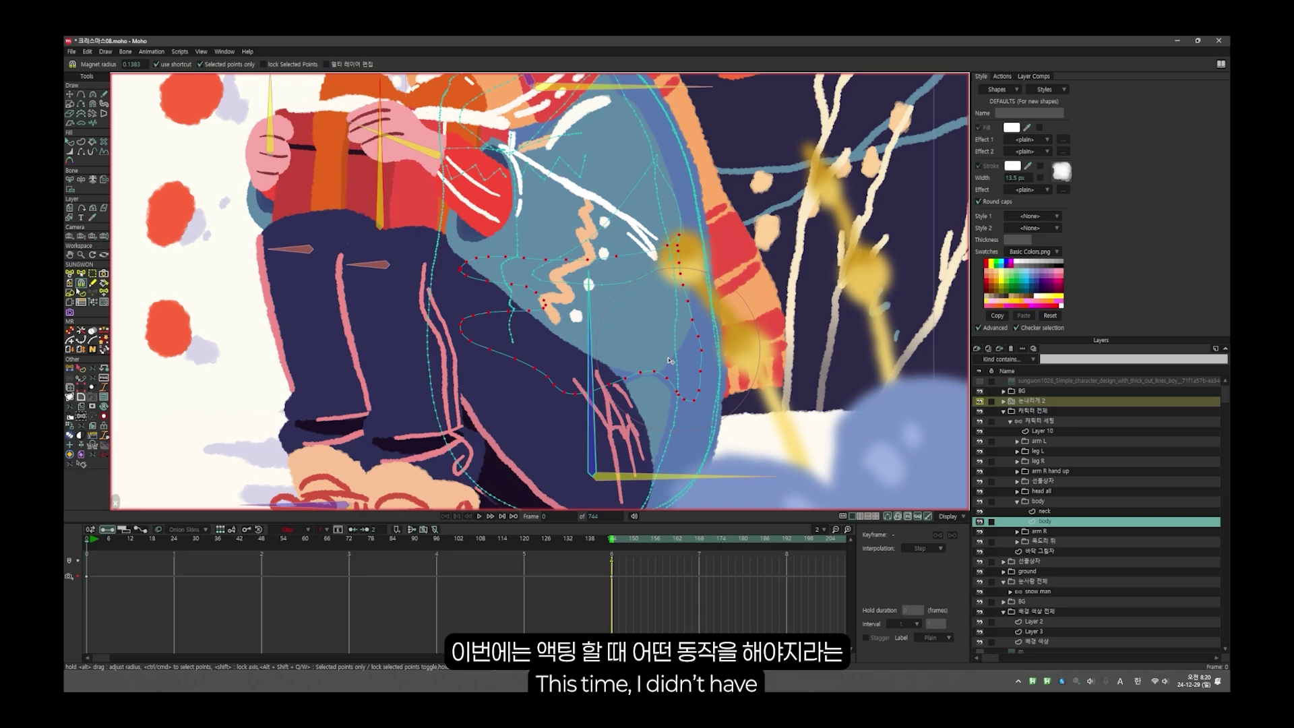
scroll(659, 387, "down", 3)
key("g")
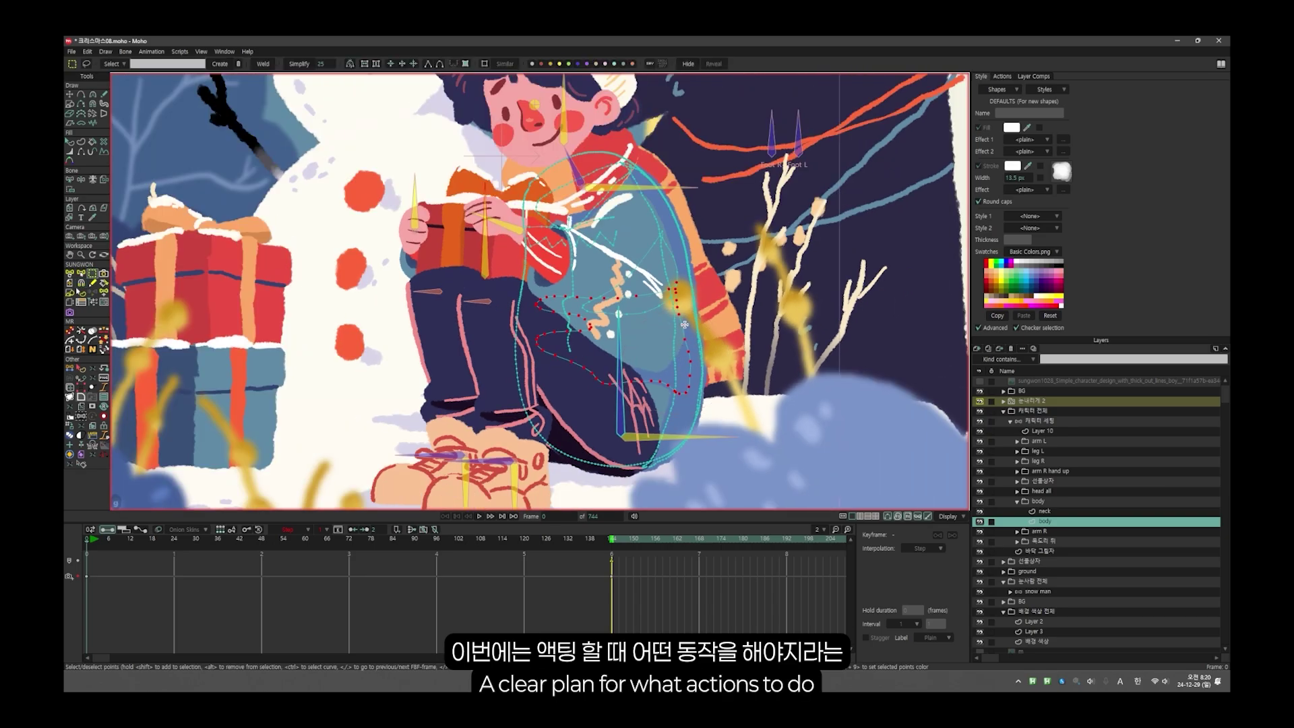
scroll(723, 270, "down", 2)
key("ctrl+s")
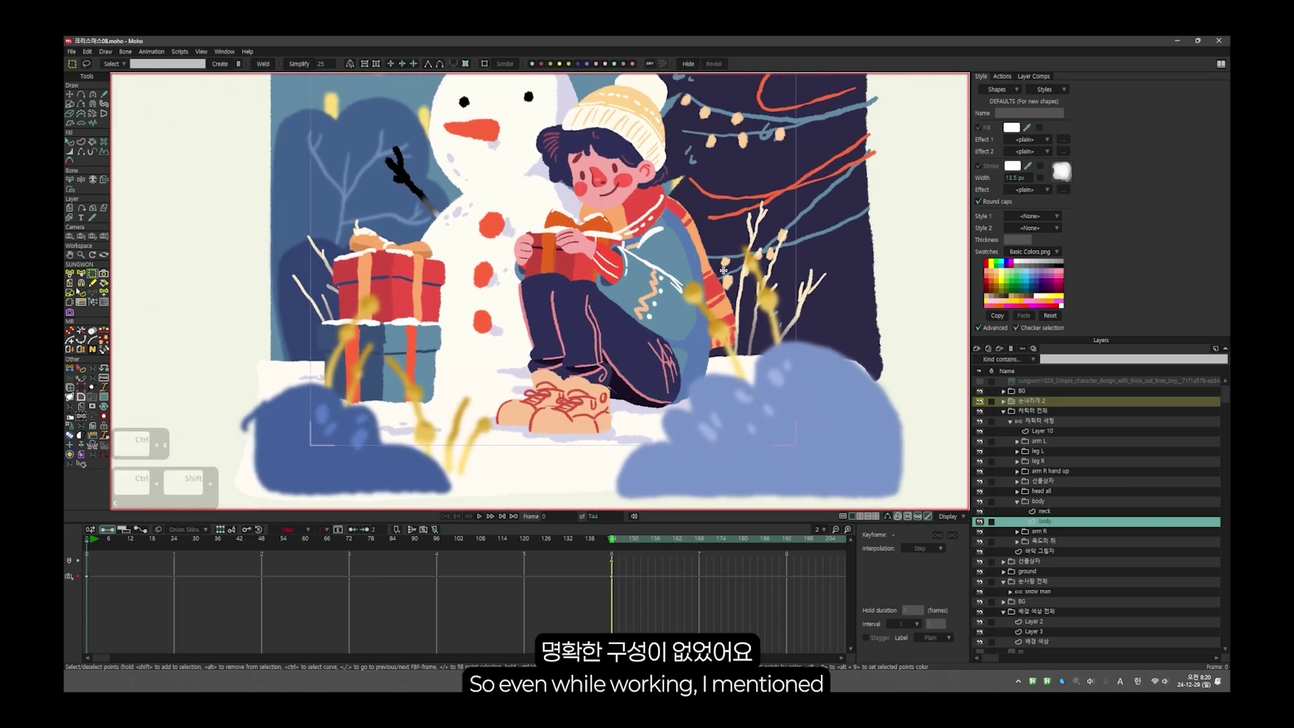
Return to the character's bone rig and examine its pose at frame 0 within the full scene
key("t")
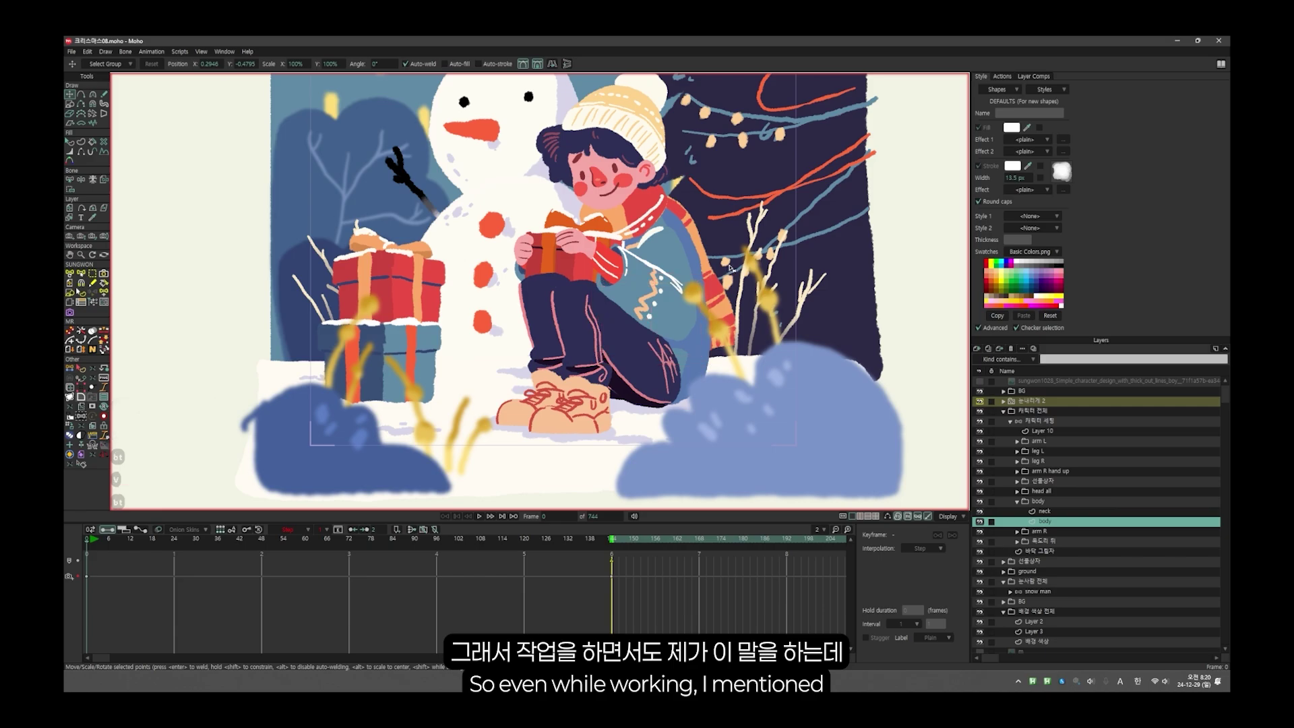
key("b")
scroll(730, 268, "down", 2)
scroll(717, 236, "up", 2)
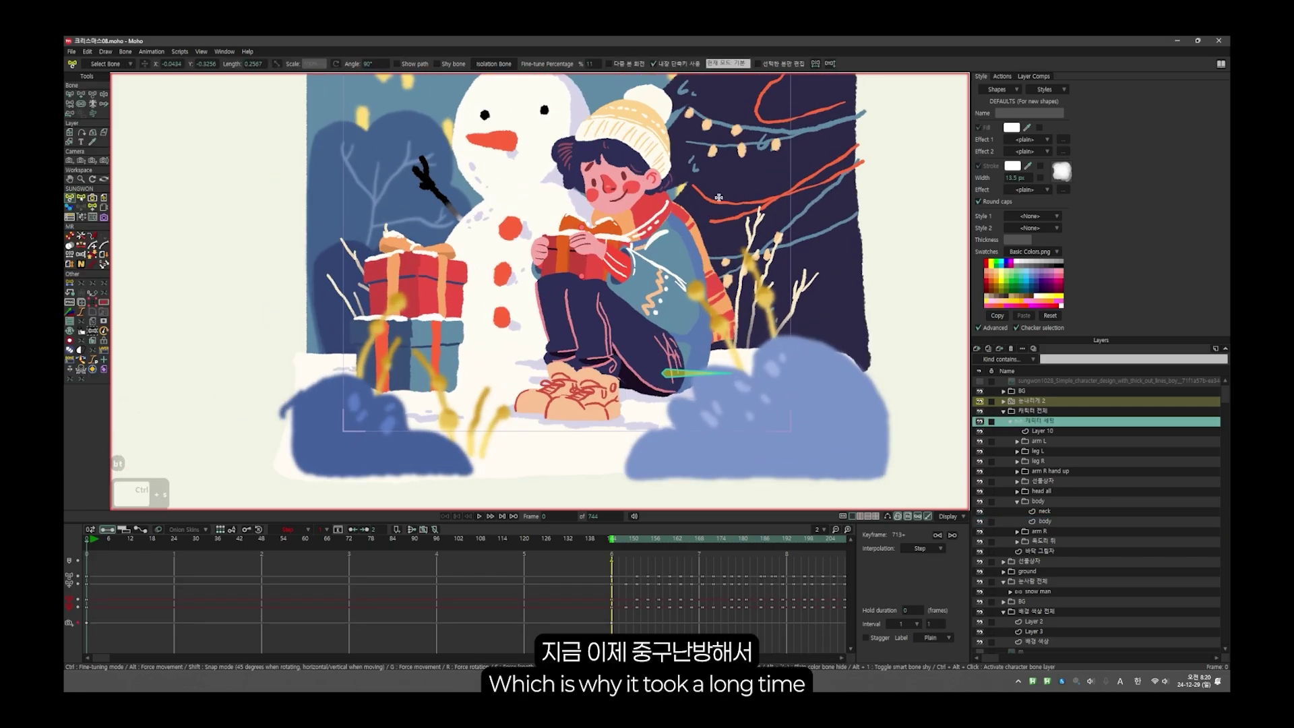
scroll(637, 436, "up", 1)
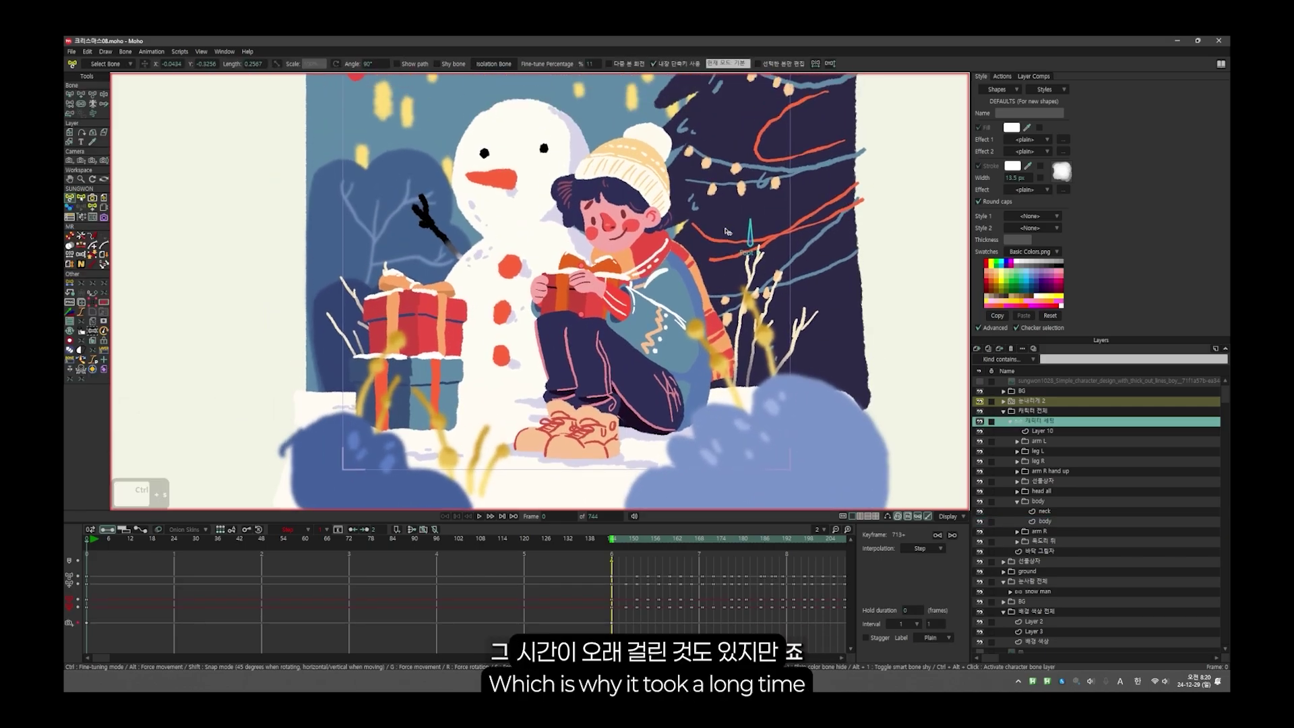
left_click(671, 371)
scroll(558, 407, "up", 3)
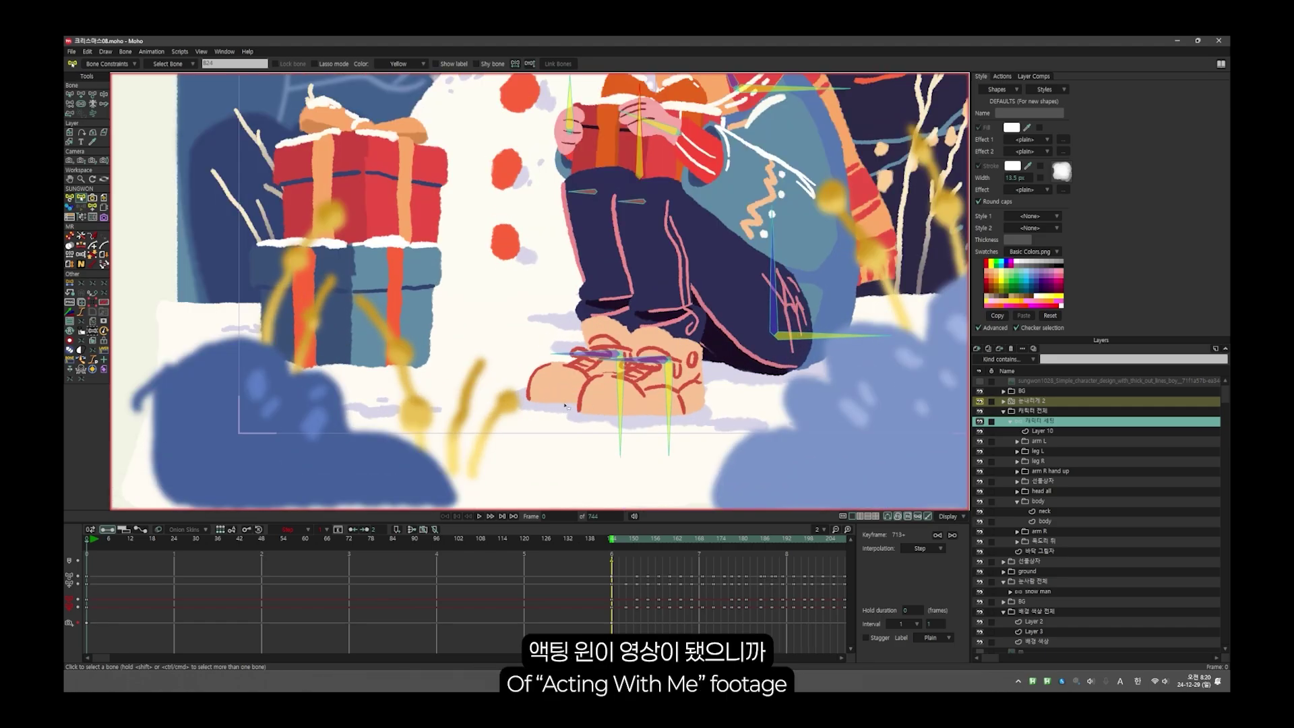
scroll(565, 406, "down", 3)
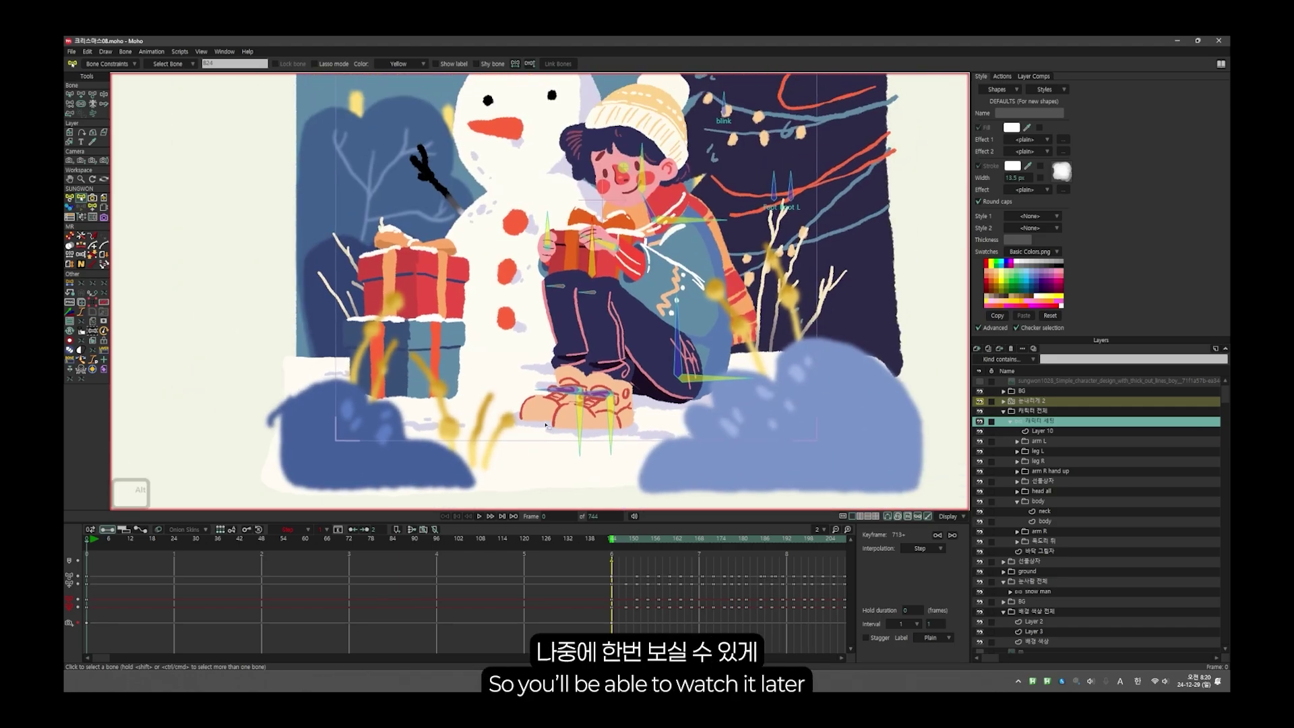
Pick the floor shadow layer beneath the shoes from the artwork and play the scene to check the shadow against the moving legs
left_click(546, 425, "alt")
scroll(573, 432, "up", 4)
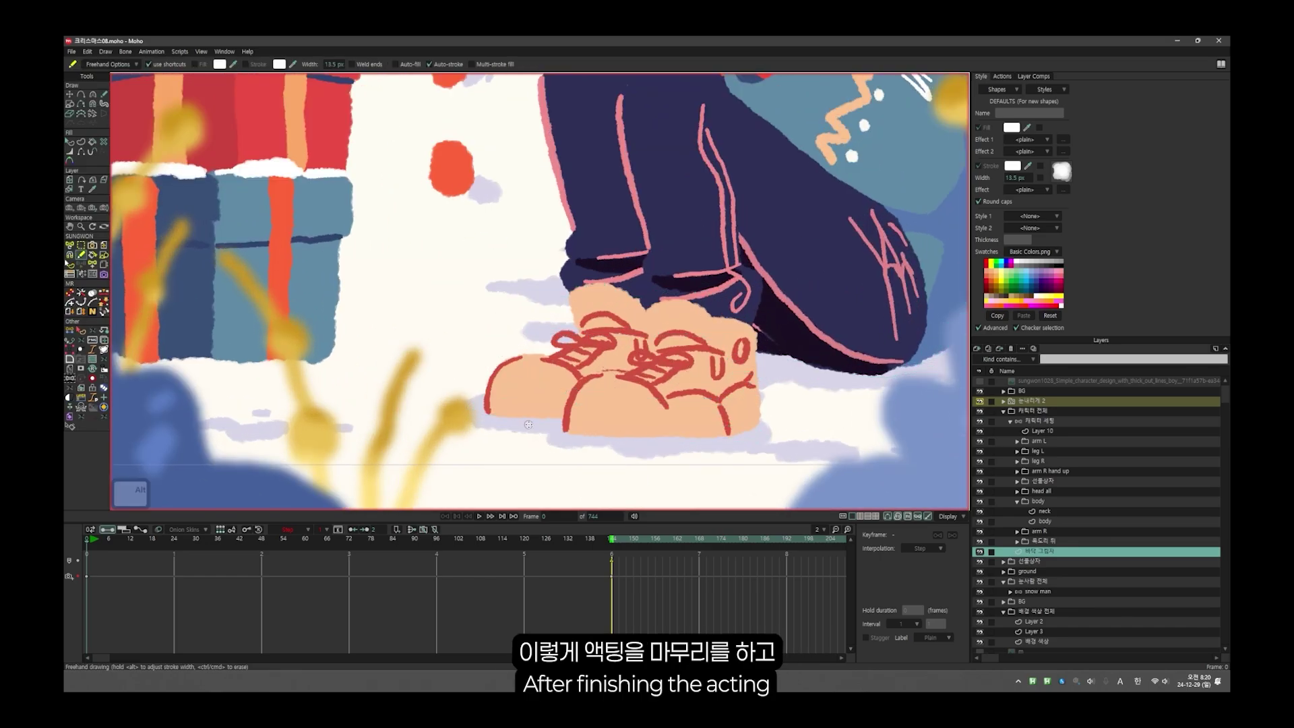
scroll(539, 418, "down", 4)
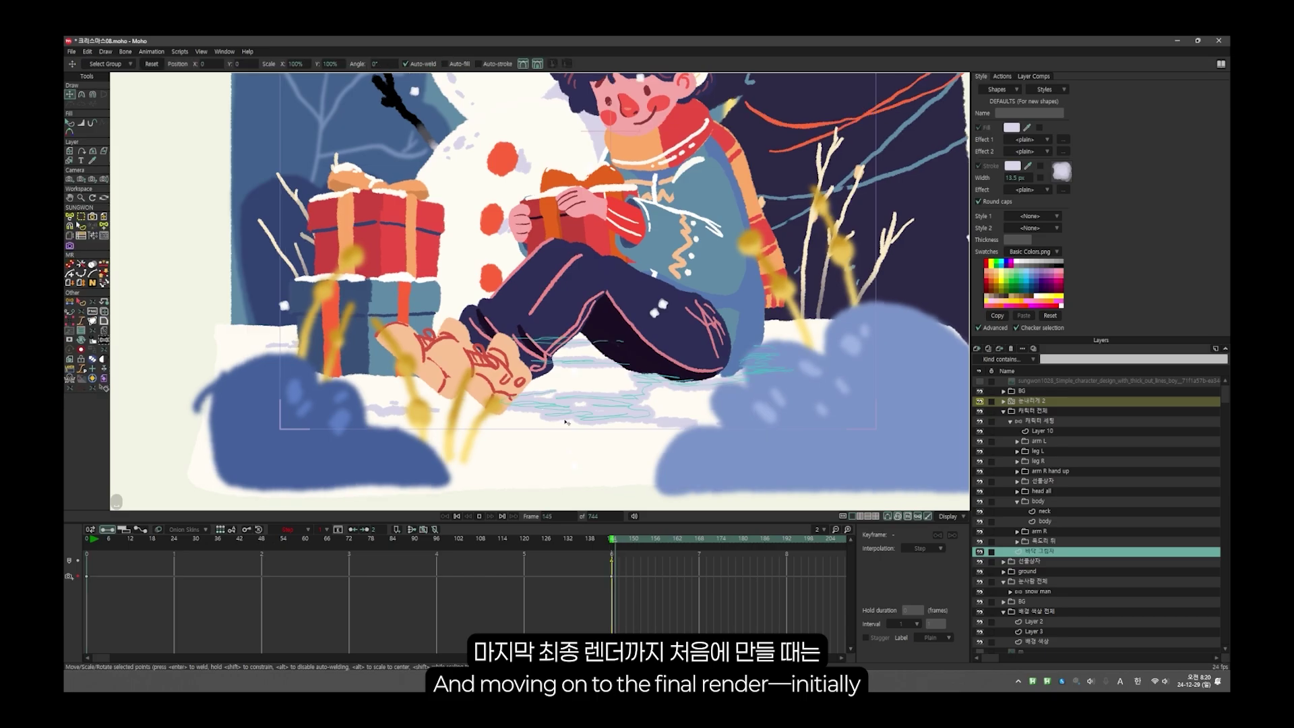
key("space")
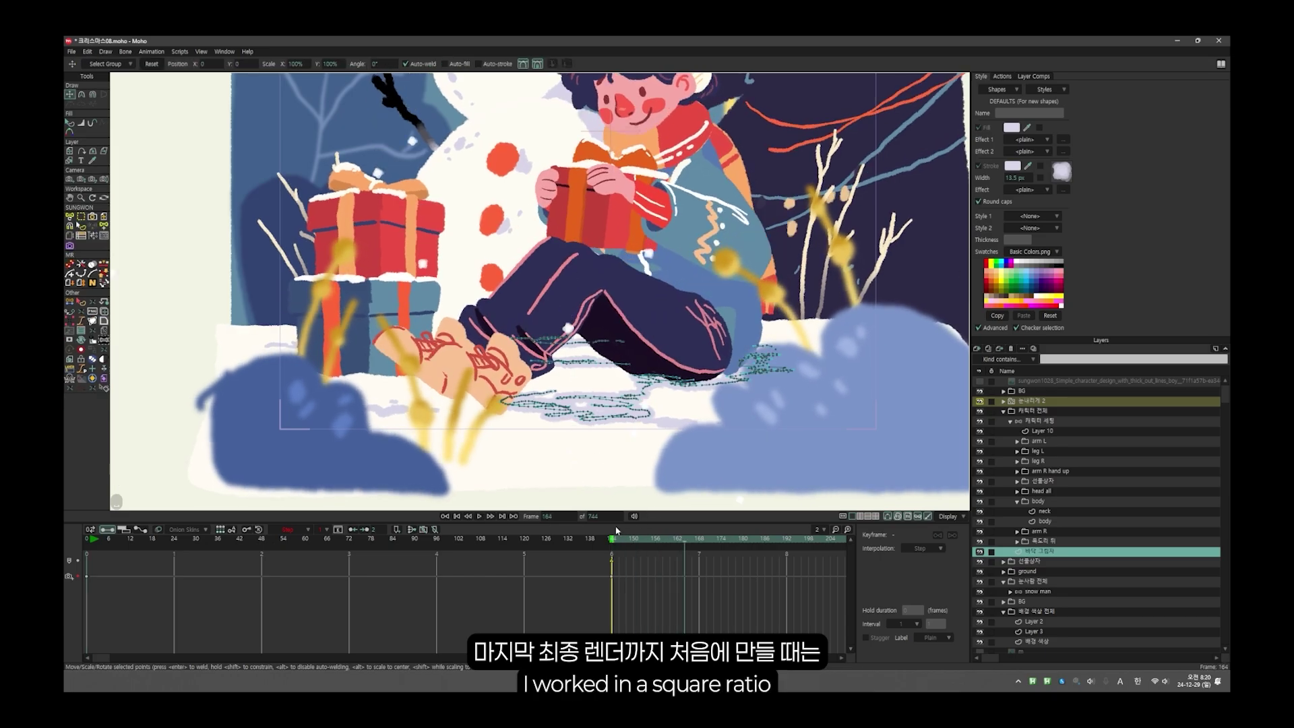
scroll(463, 402, "up", 3)
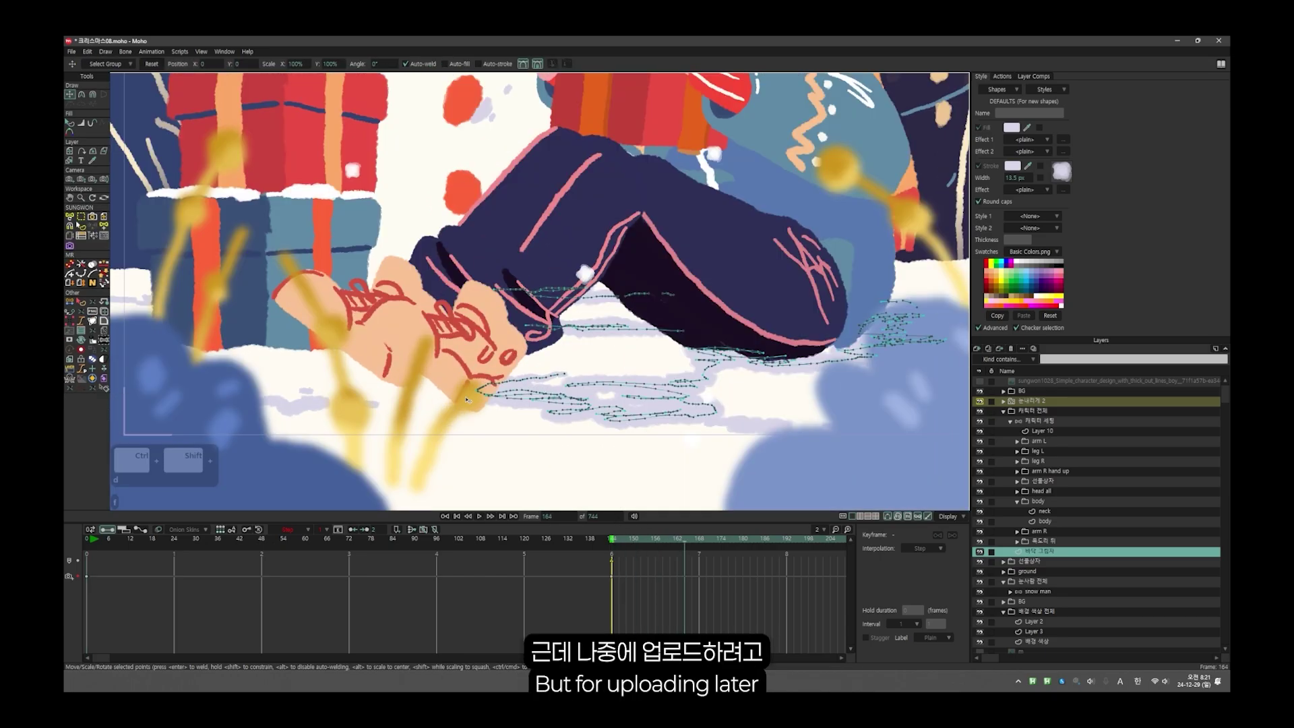
key("ctrl+shift+Left")
key("f")
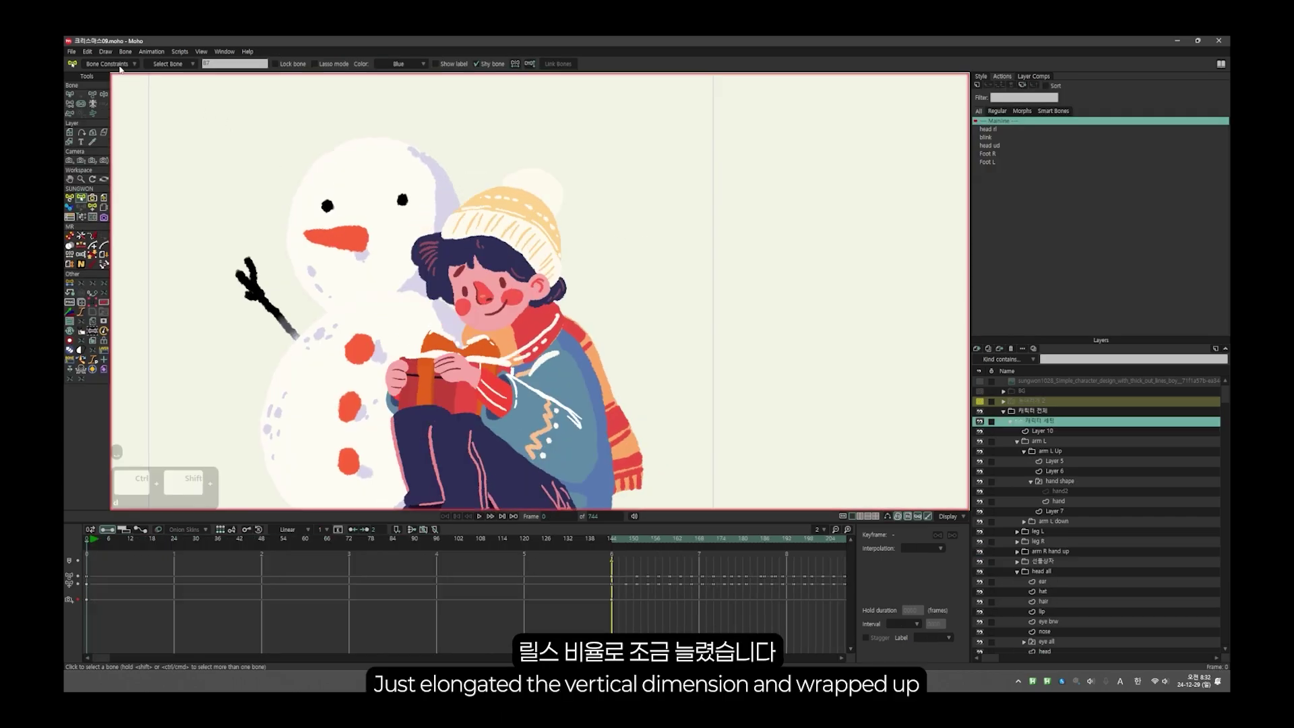
Set the angle damping in the selected bone's dynamics to 0.5 and play the animation to check the motion
left_click(120, 66)
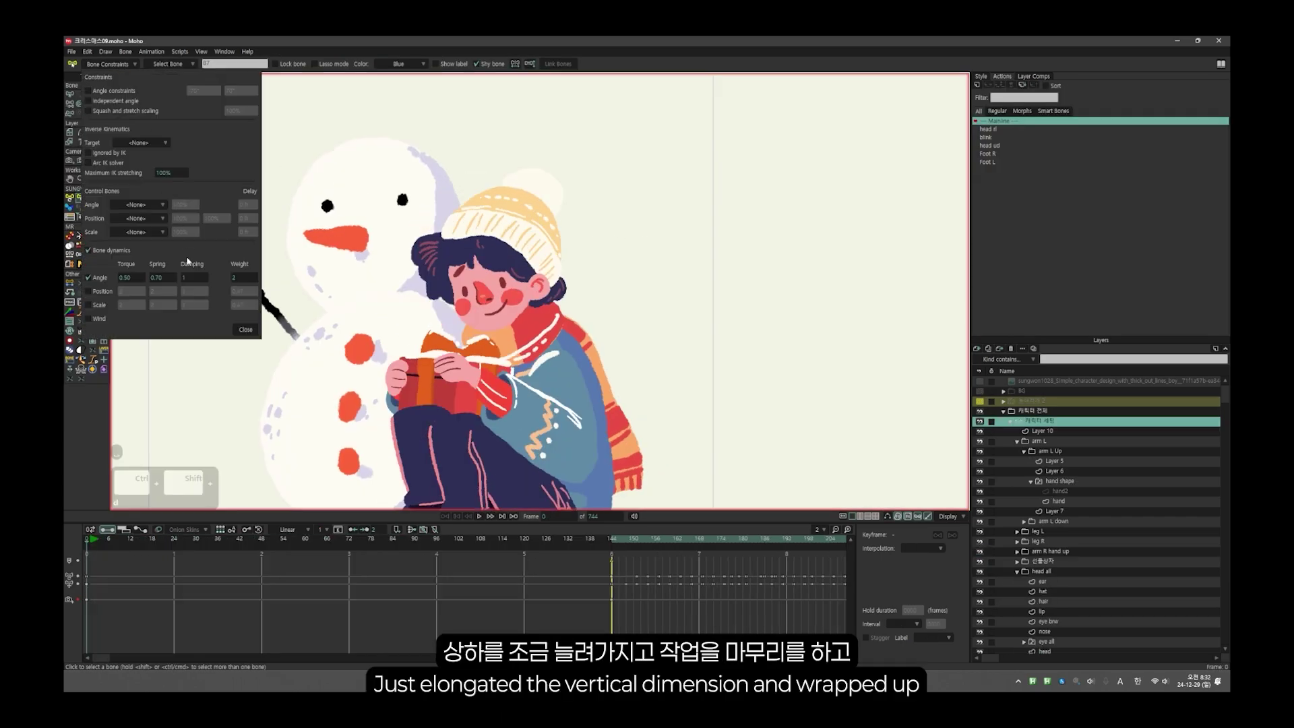
type("0.5")
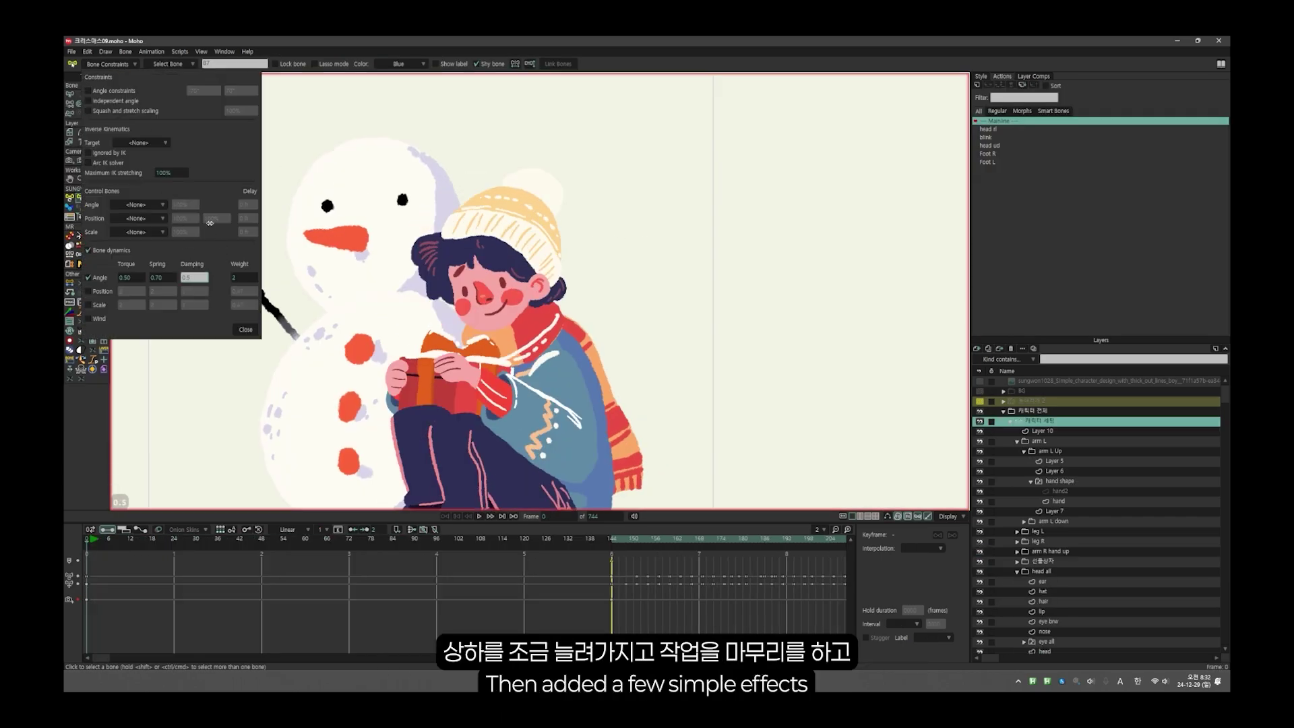
left_click(245, 330)
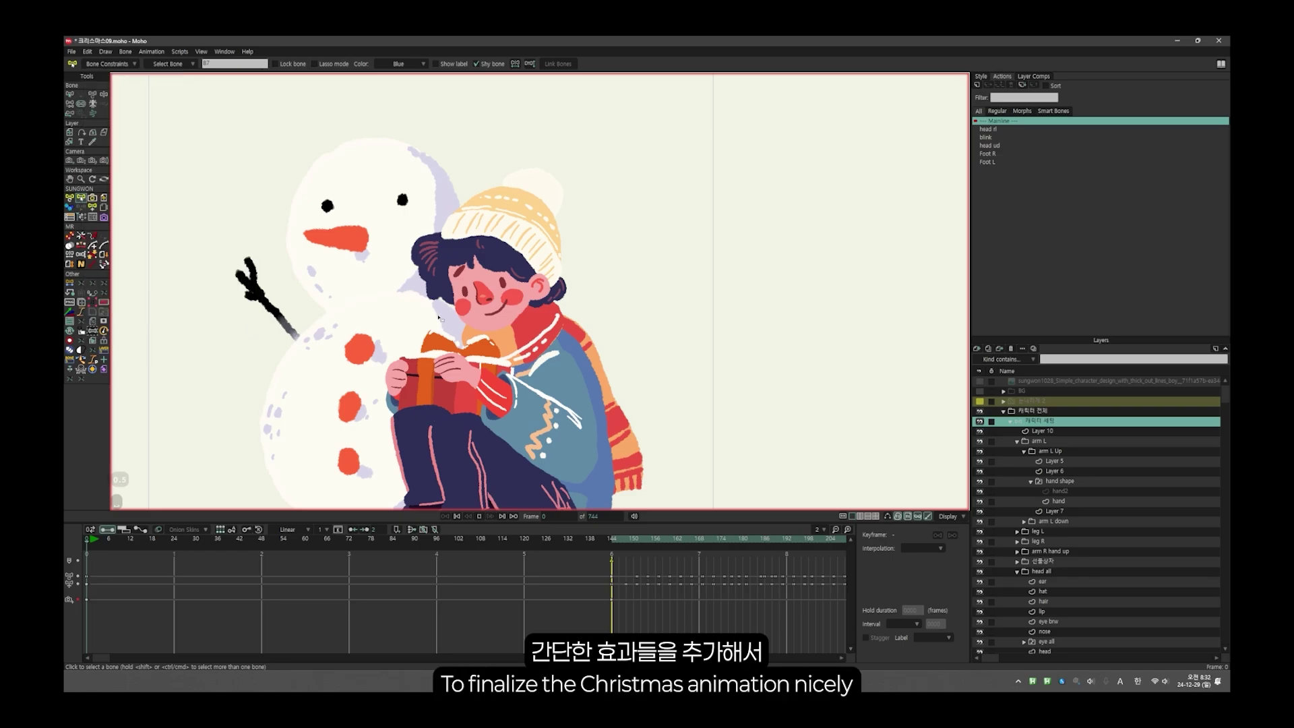
key("space")
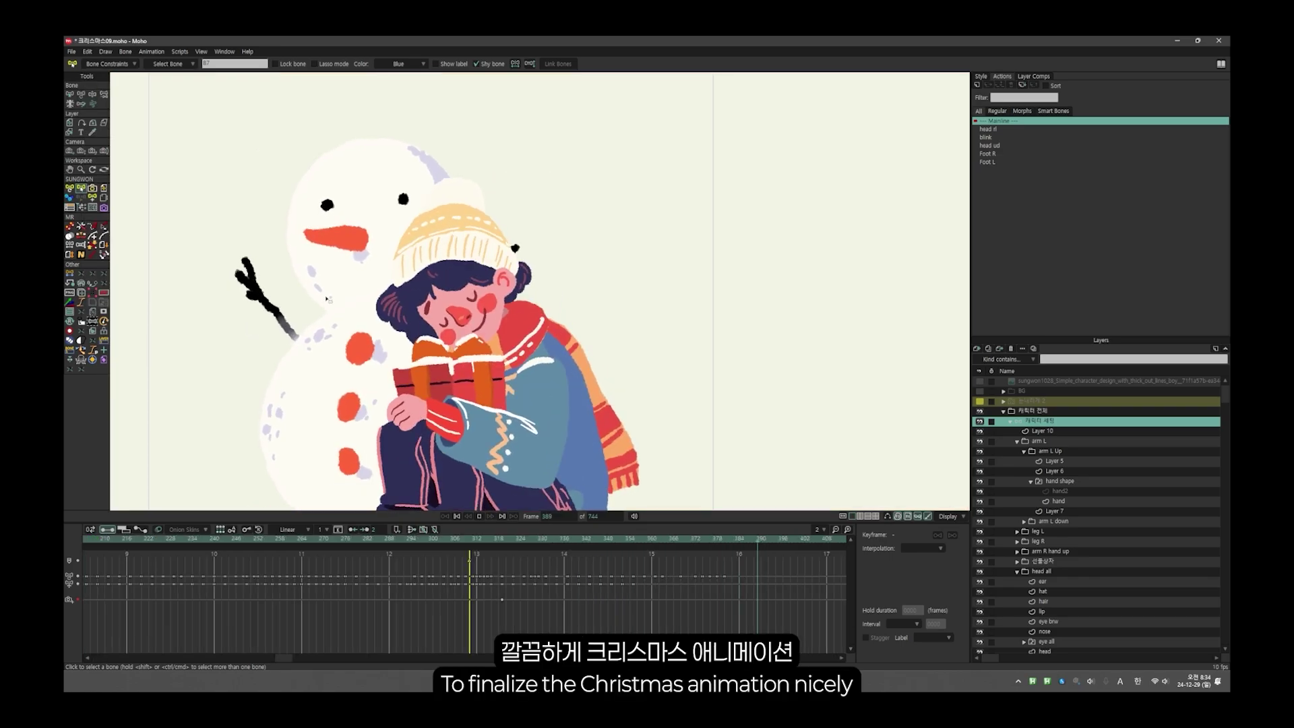